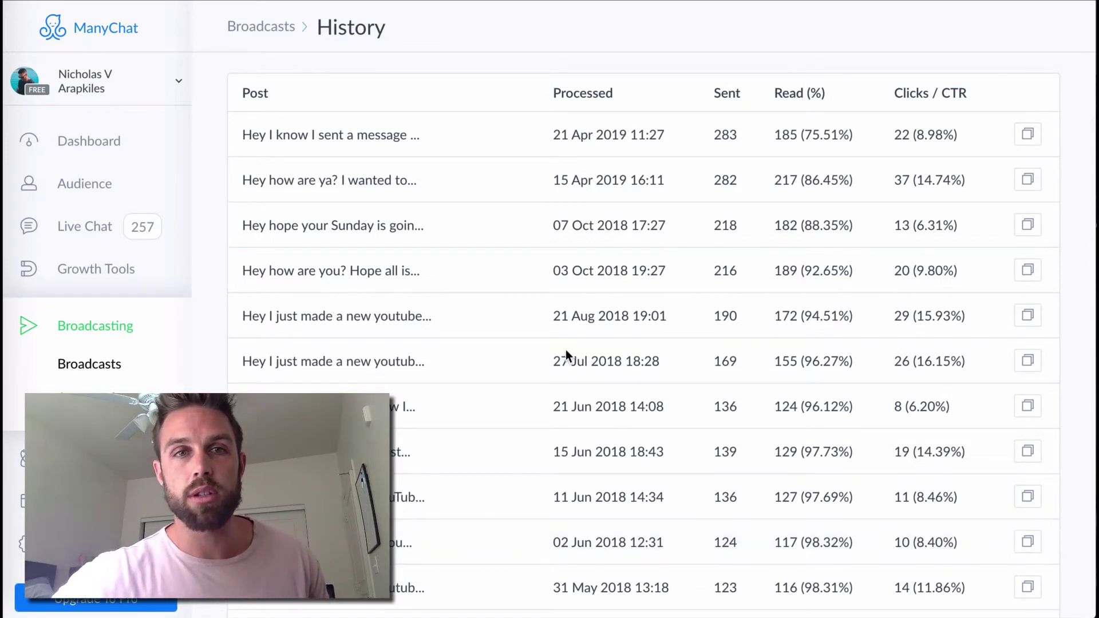
pyautogui.scroll(-1, 566, 355)
pyautogui.scroll(1, 566, 355)
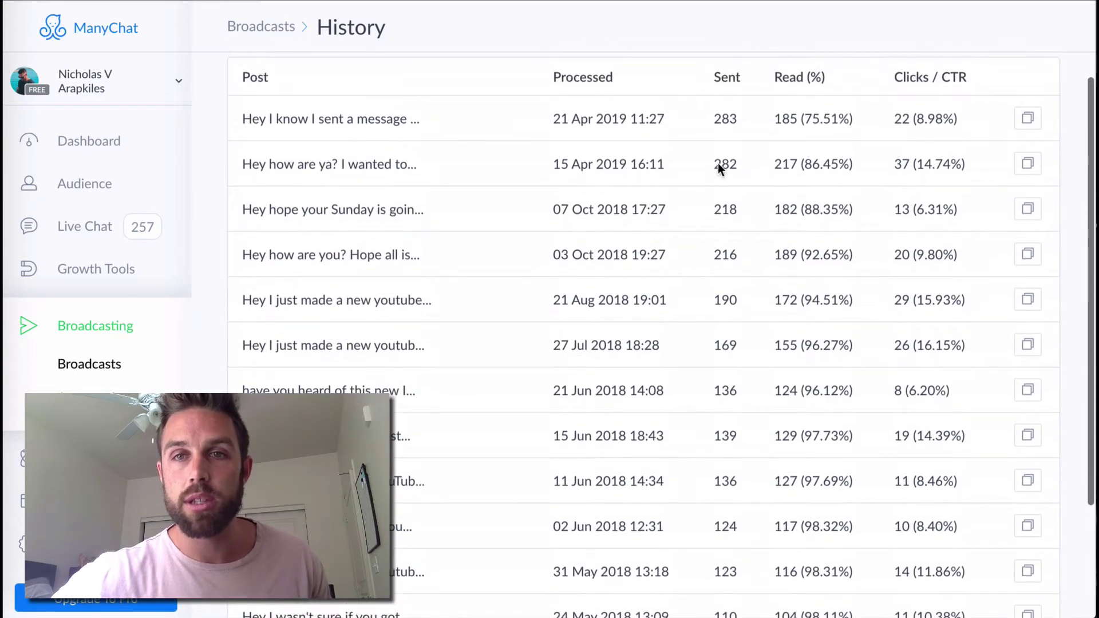
pyautogui.scroll(-5, 721, 314)
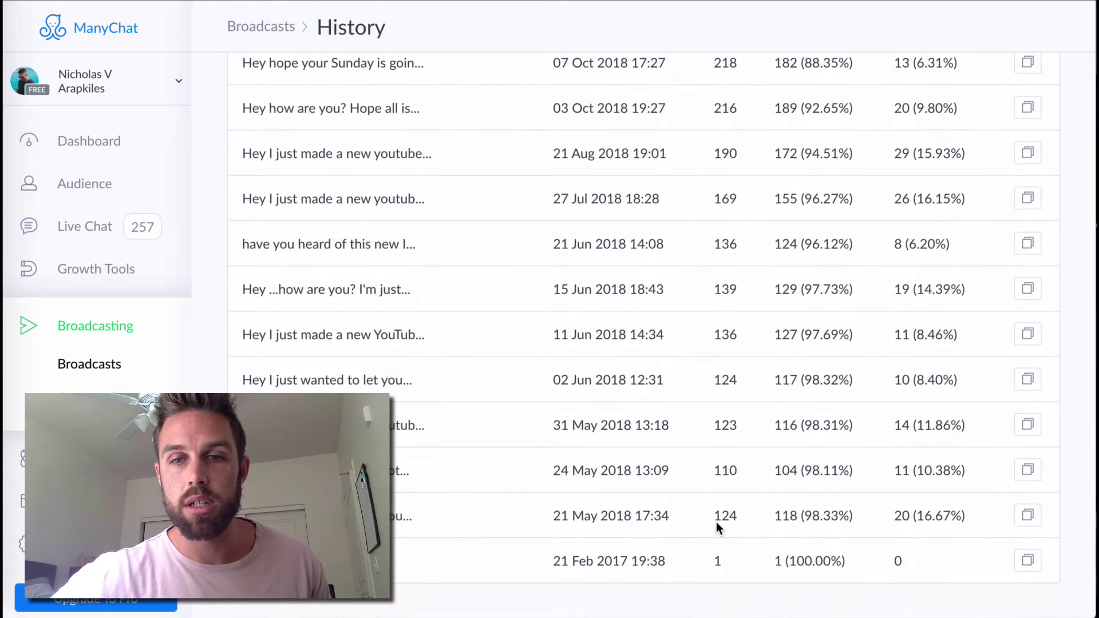
pyautogui.scroll(5, 733, 498)
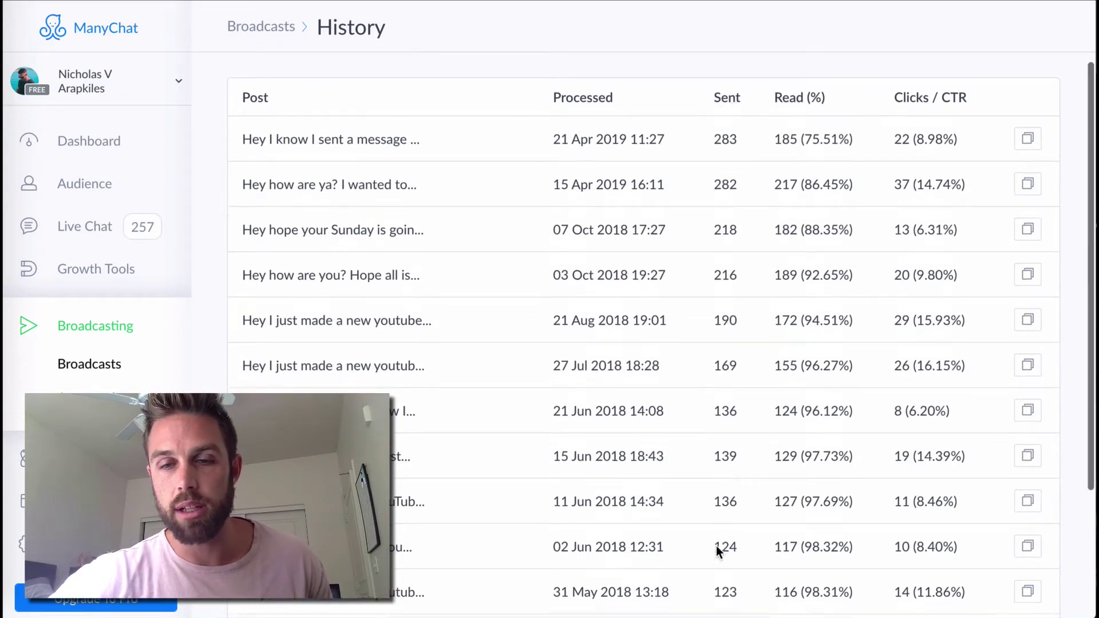
pyautogui.scroll(-3, 716, 545)
pyautogui.scroll(3, 717, 551)
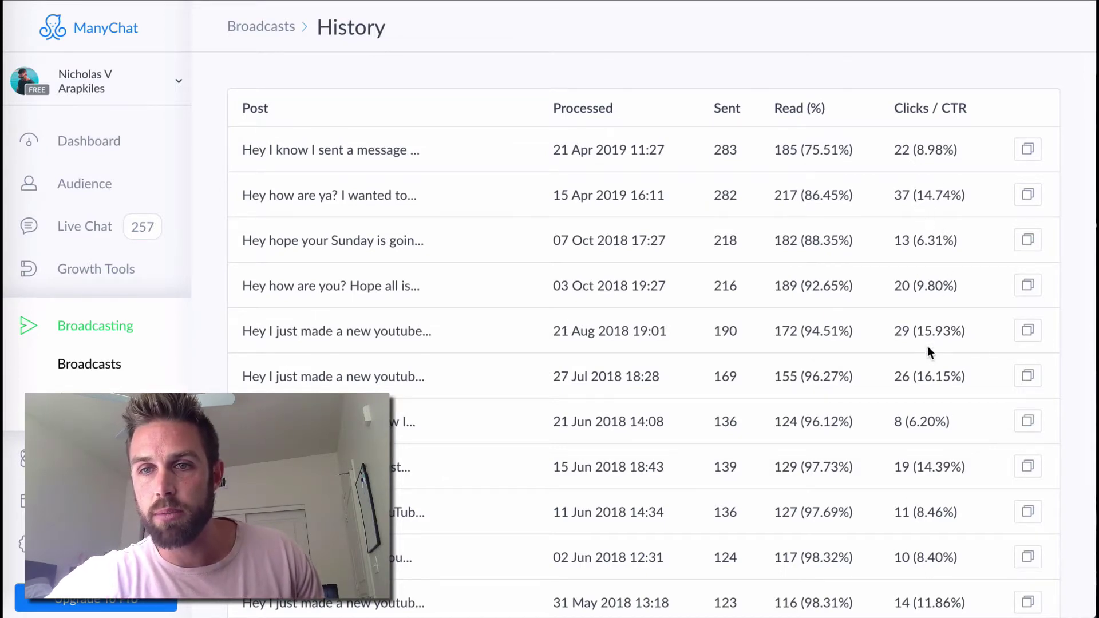
pyautogui.scroll(-3, 929, 380)
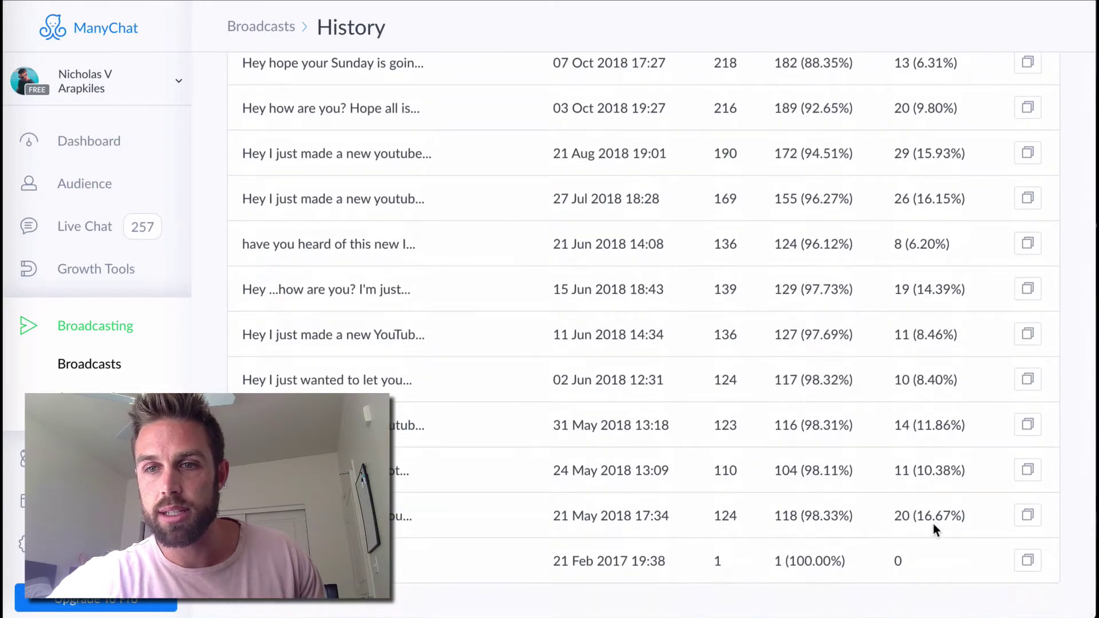
pyautogui.scroll(3, 943, 397)
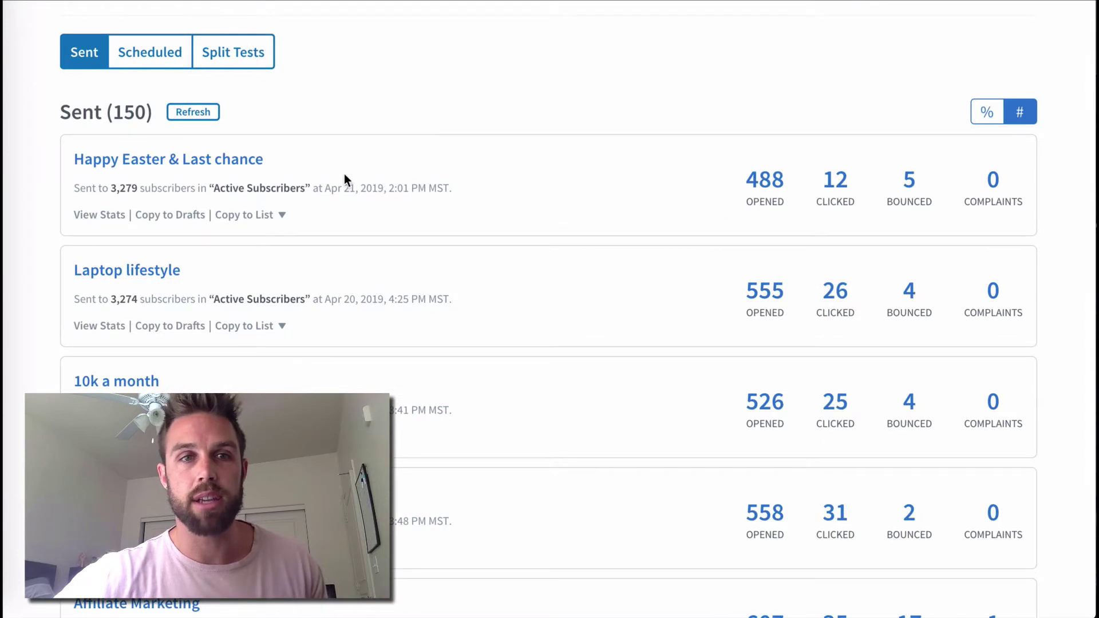
# Switch AWeber's sent broadcast stats to percentages, e.g. 14.9% opened and 0.4% clicked.
pyautogui.click(992, 122)
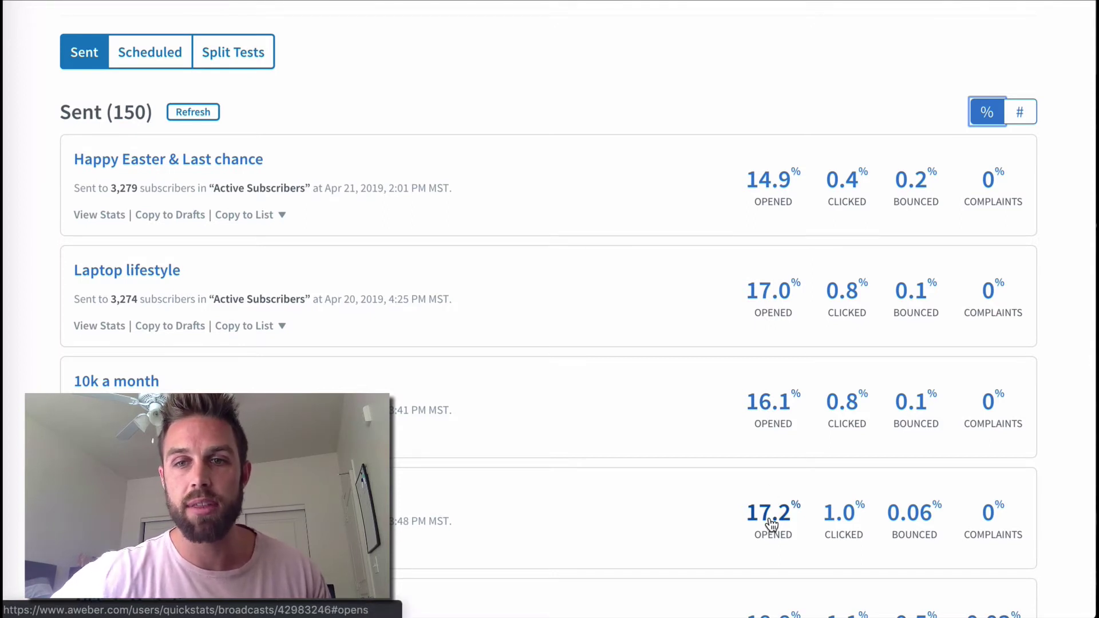
pyautogui.scroll(-2, 771, 524)
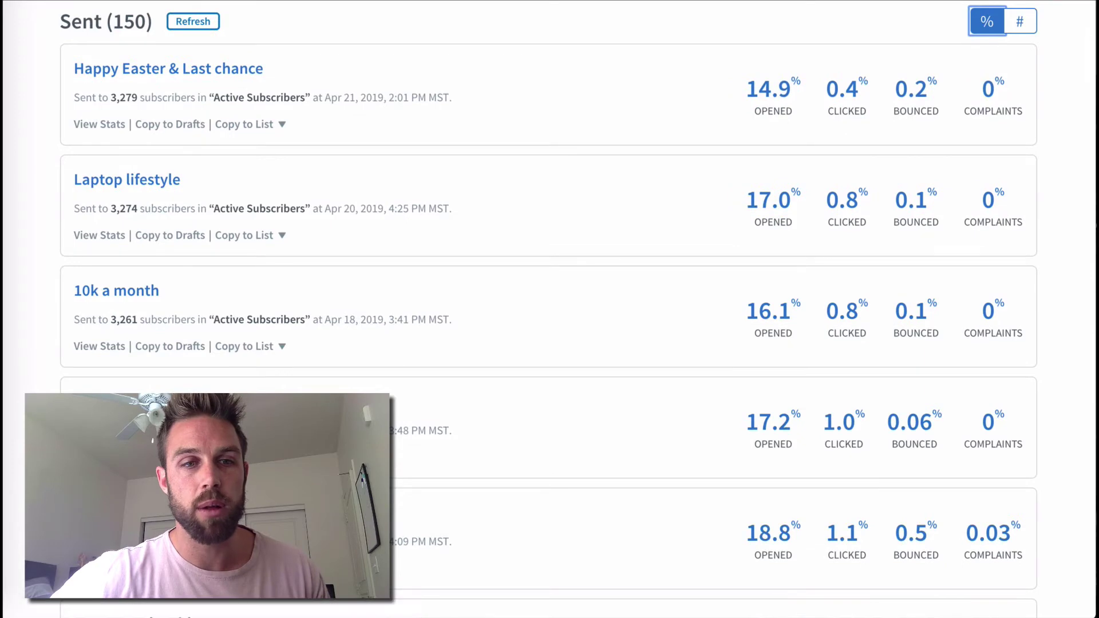
pyautogui.scroll(2, 123, 392)
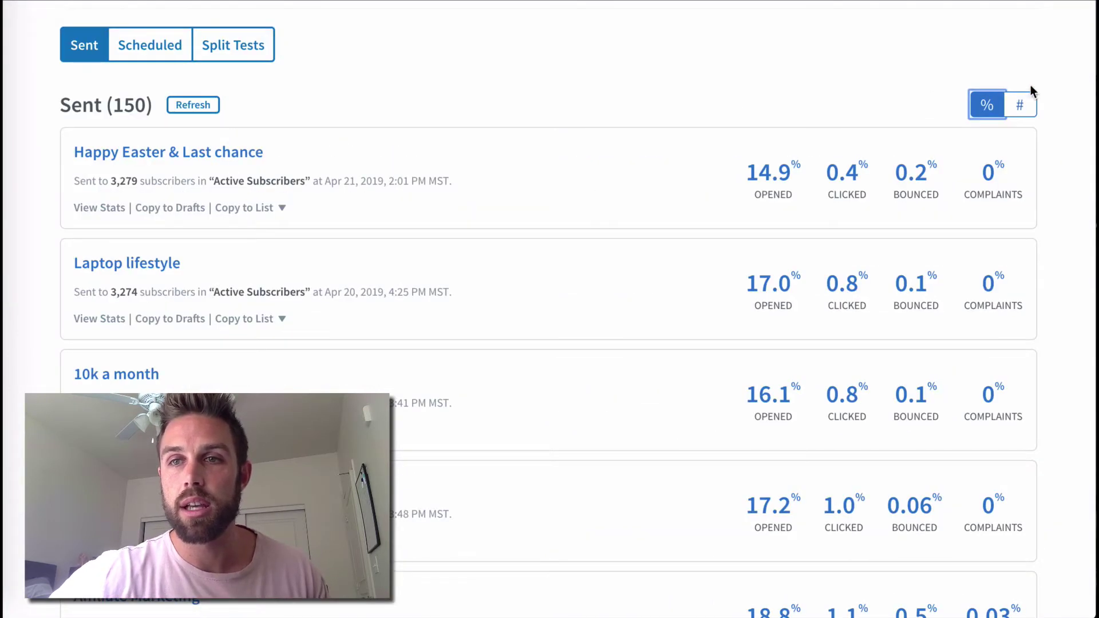
# Switch AWeber's sent broadcast stats back to raw counts and review the list.
pyautogui.click(1028, 109)
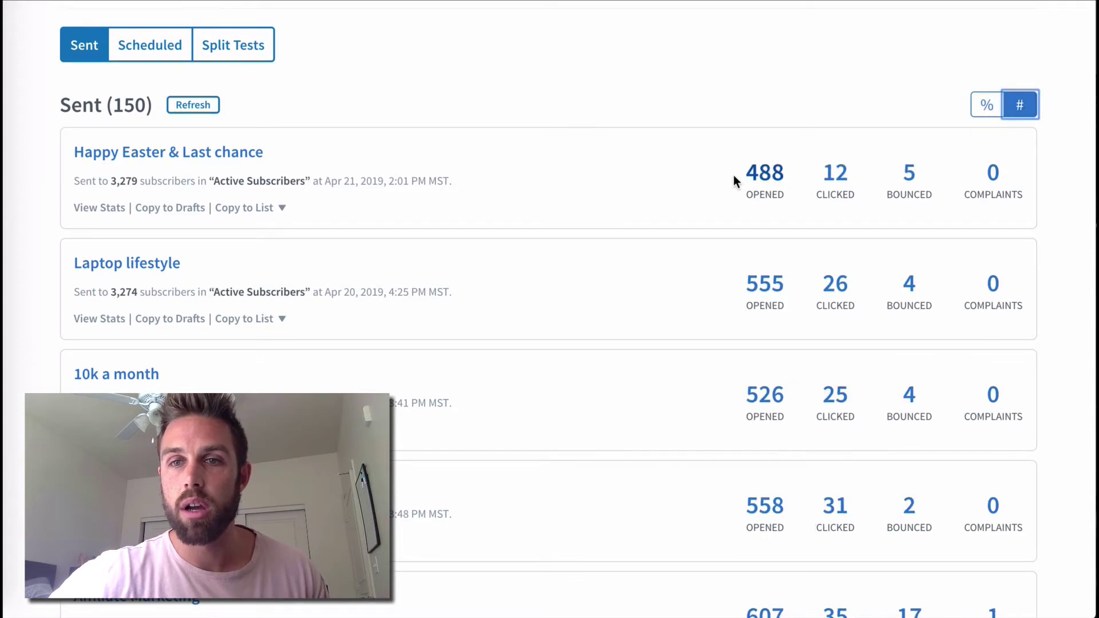
pyautogui.scroll(-4, 645, 227)
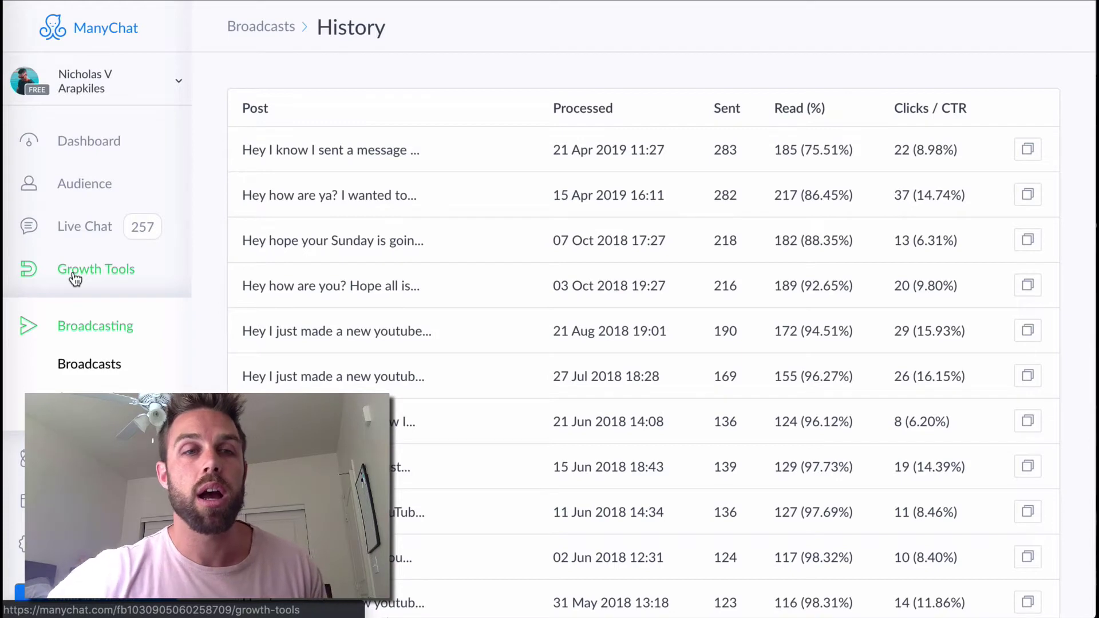
# From Growth Tools, open the 'IG Free Report IG Bio' widget and its IG Free Report opt-in message.
pyautogui.click(75, 279)
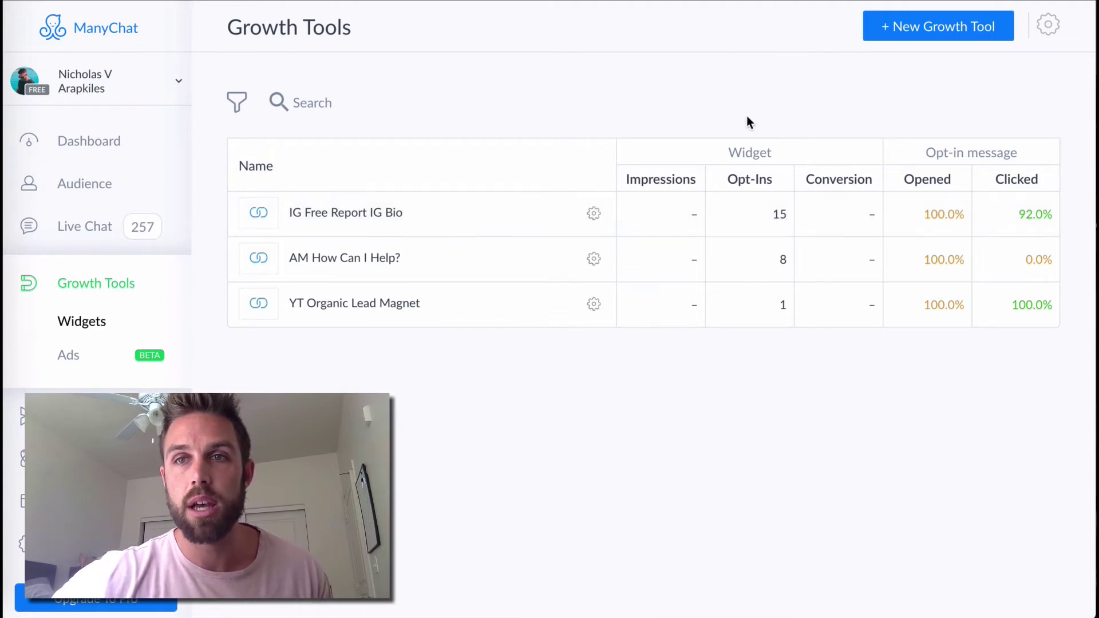
pyautogui.click(915, 39)
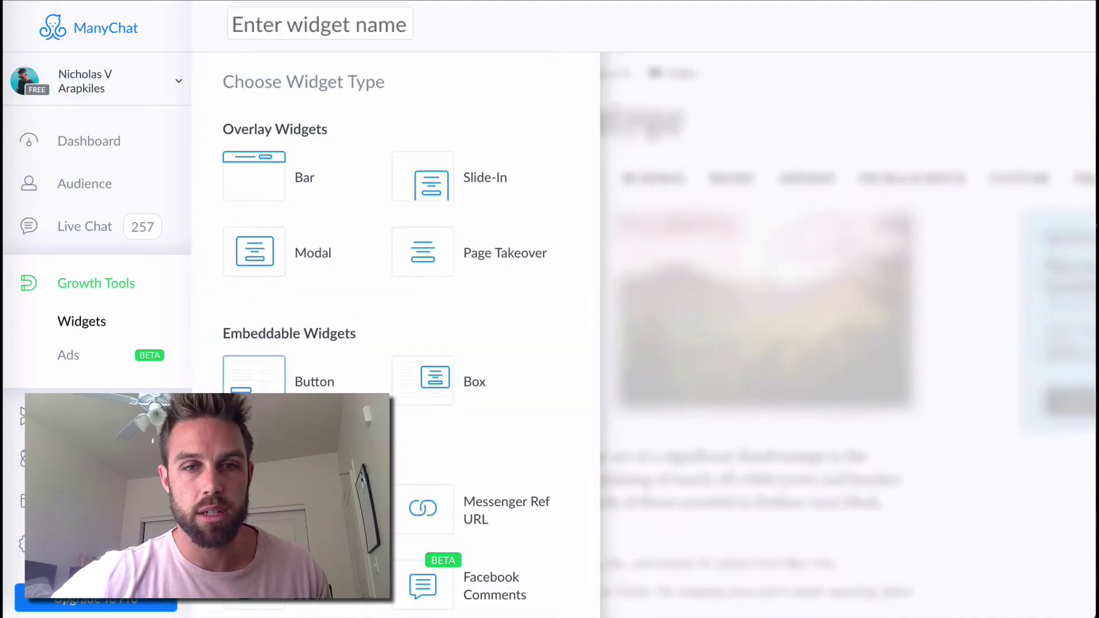
pyautogui.click(88, 325)
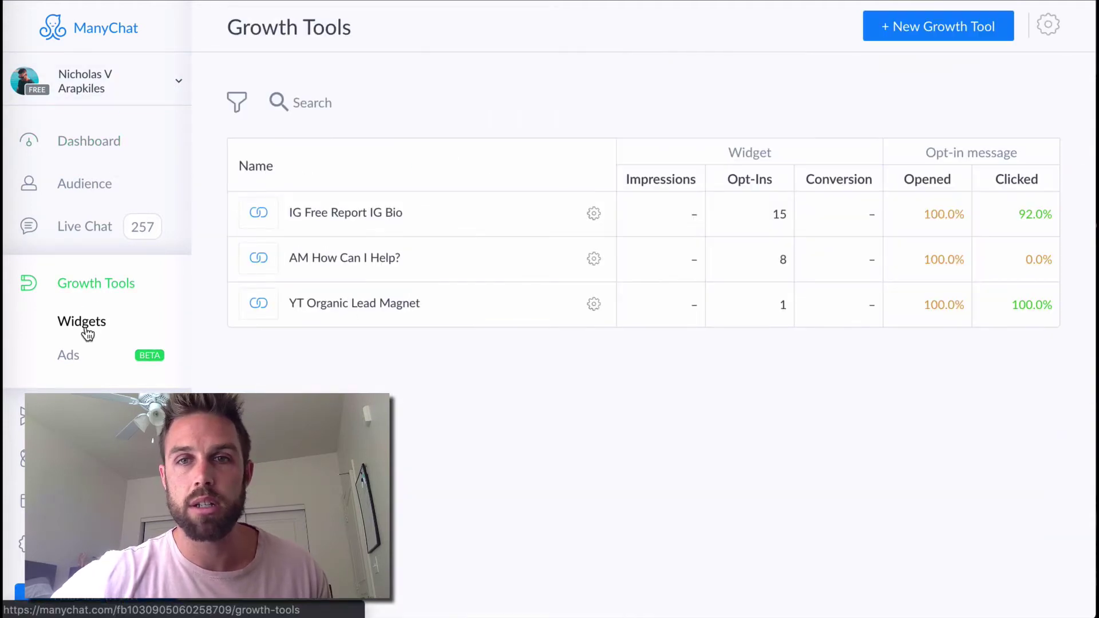
pyautogui.click(363, 218)
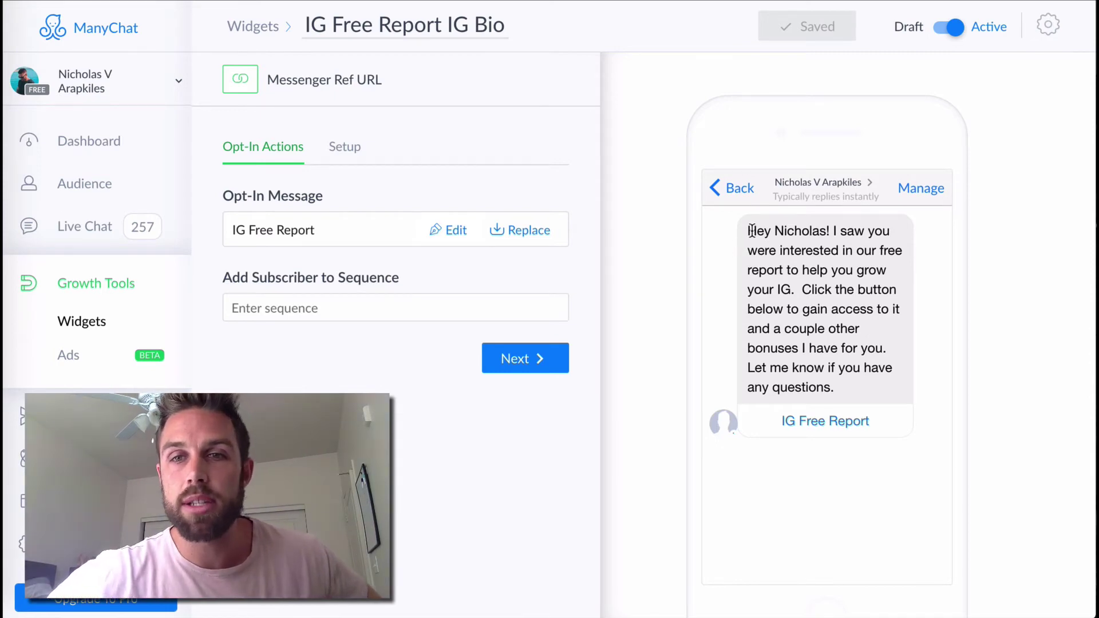
pyautogui.moveTo(748, 231); pyautogui.dragTo(757, 231)
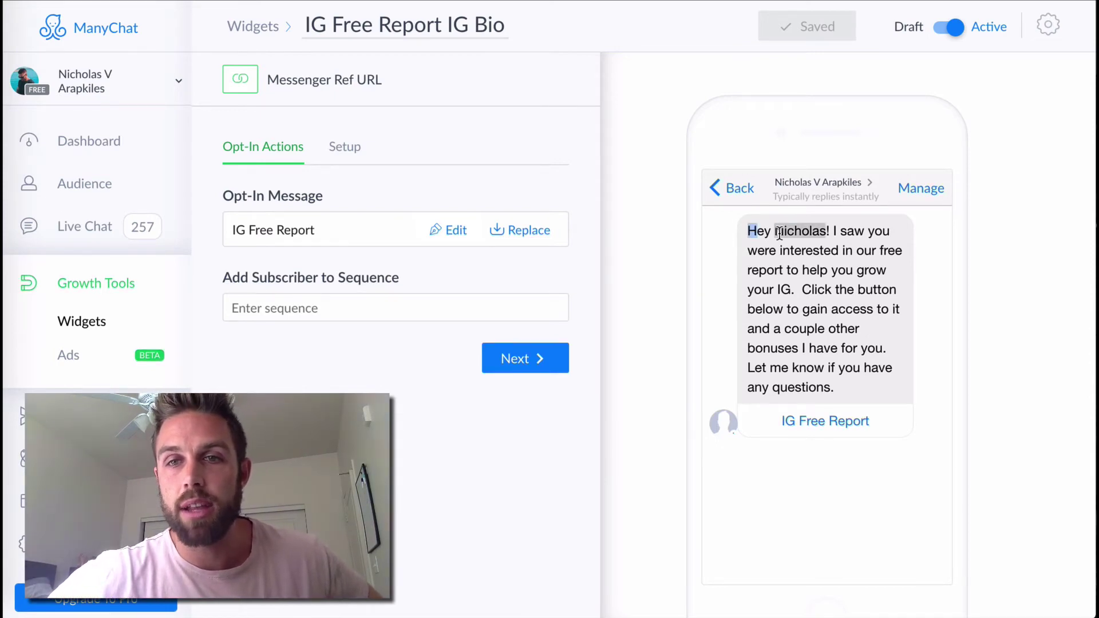
pyautogui.moveTo(806, 232)
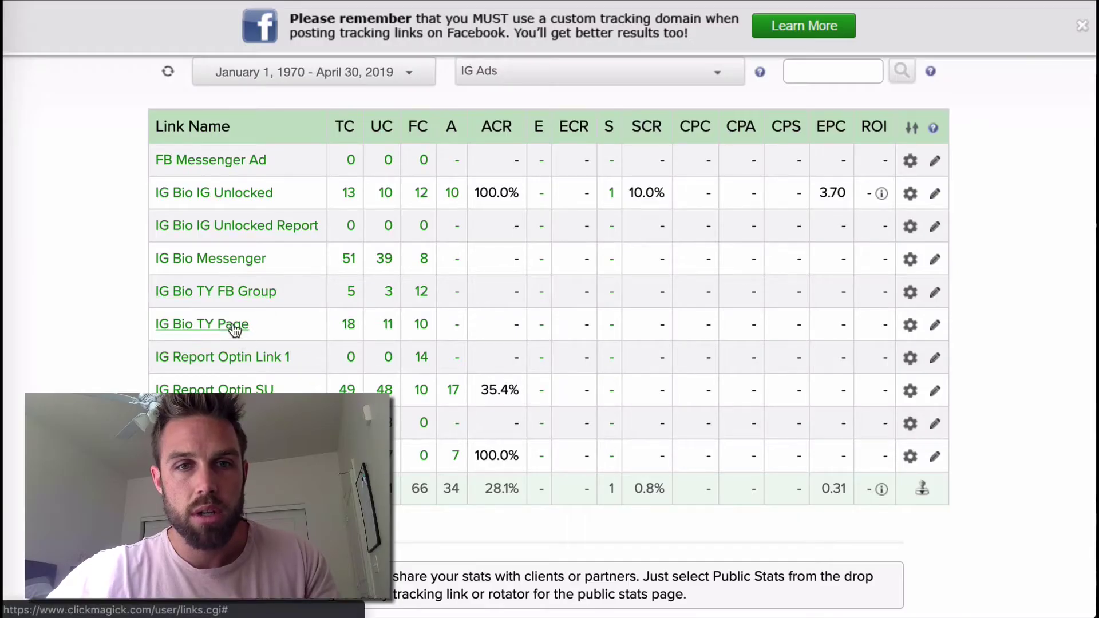
# Open the IG Bio TY Page link's edit form, select its destination URL, then start a new tab.
pyautogui.click(238, 325)
pyautogui.scroll(-3, 234, 331)
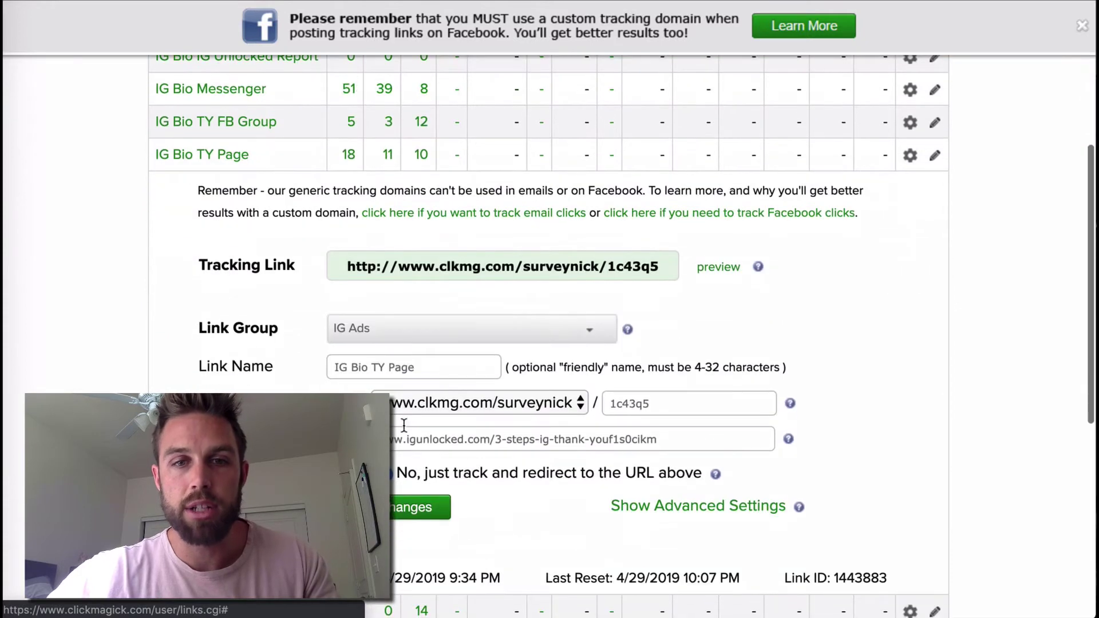
pyautogui.tripleClick(499, 445)
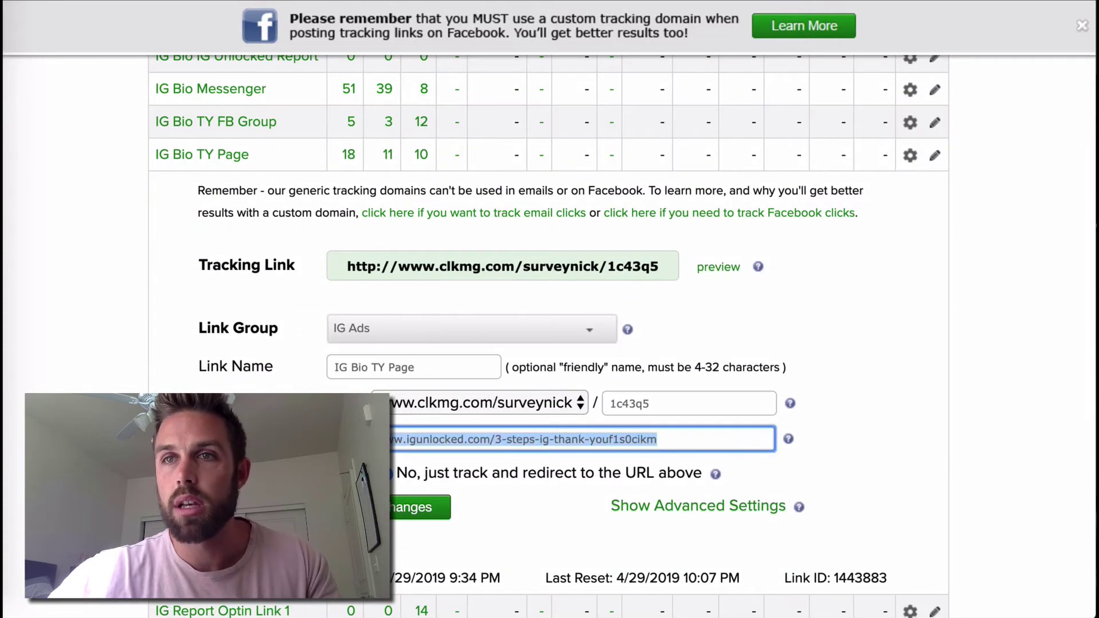
pyautogui.hotkey('ctrl', 't')
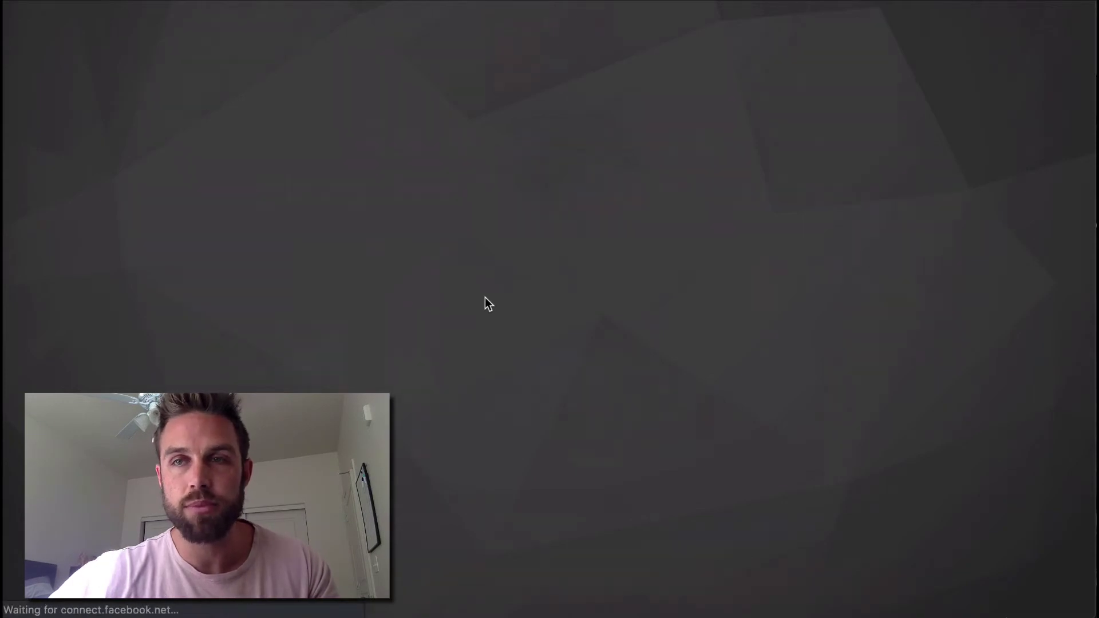
# Load the IG Unlocked thank-you page from the 'ig' address-bar suggestion.
pyautogui.press('super+t')
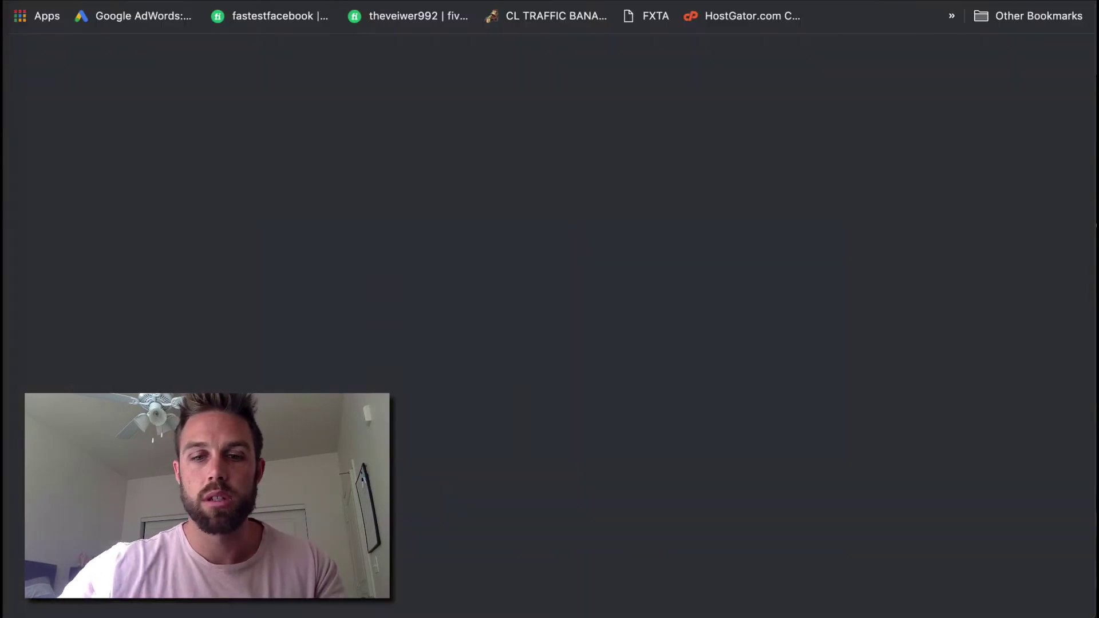
pyautogui.write('ig')
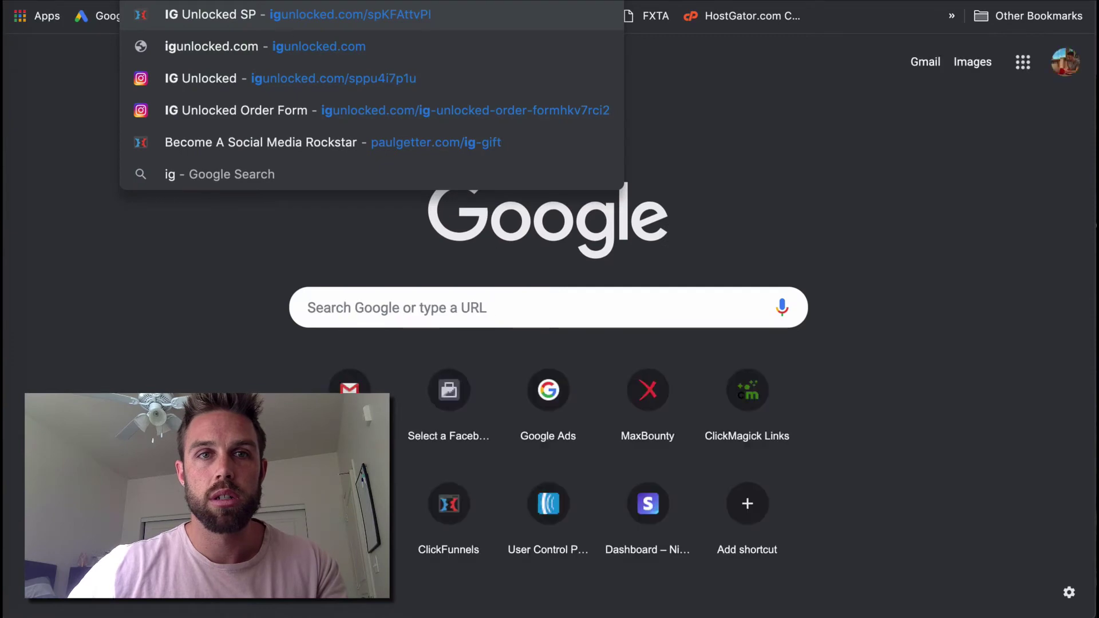
pyautogui.press('Down')
pyautogui.press('Down')
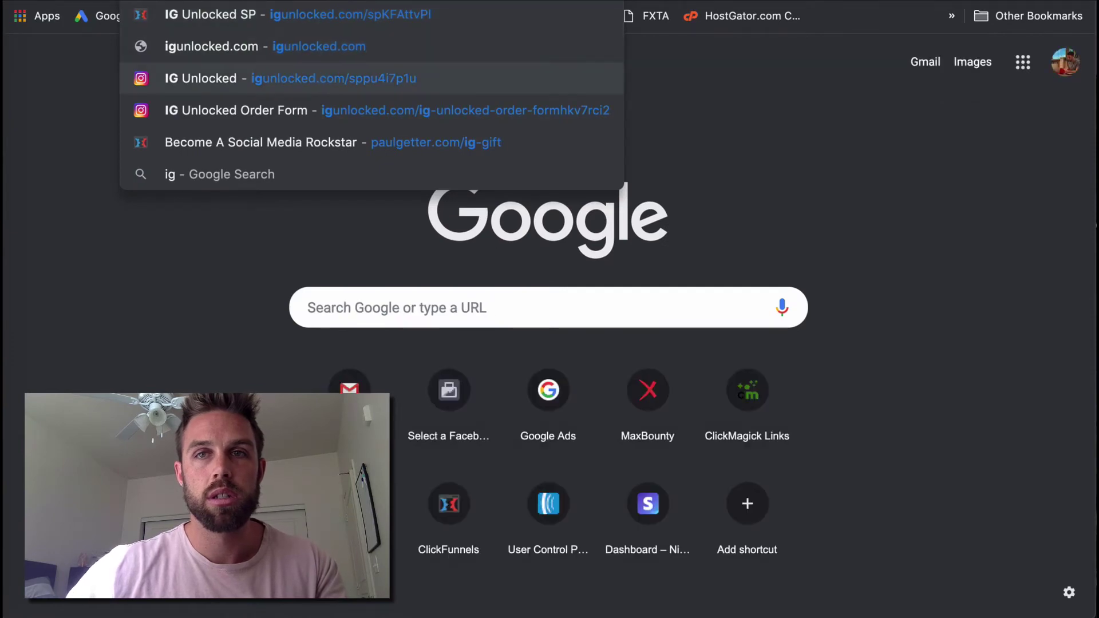
pyautogui.press('Return')
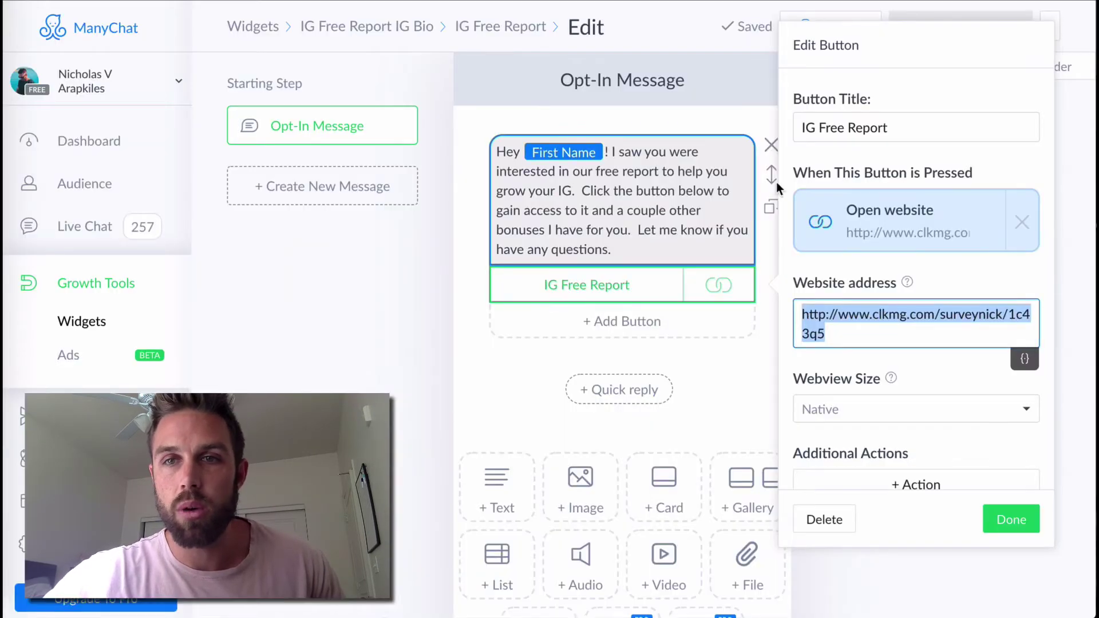
# Confirm the IG Free Report button's clkmg.com website link and close its editor.
pyautogui.click(375, 349)
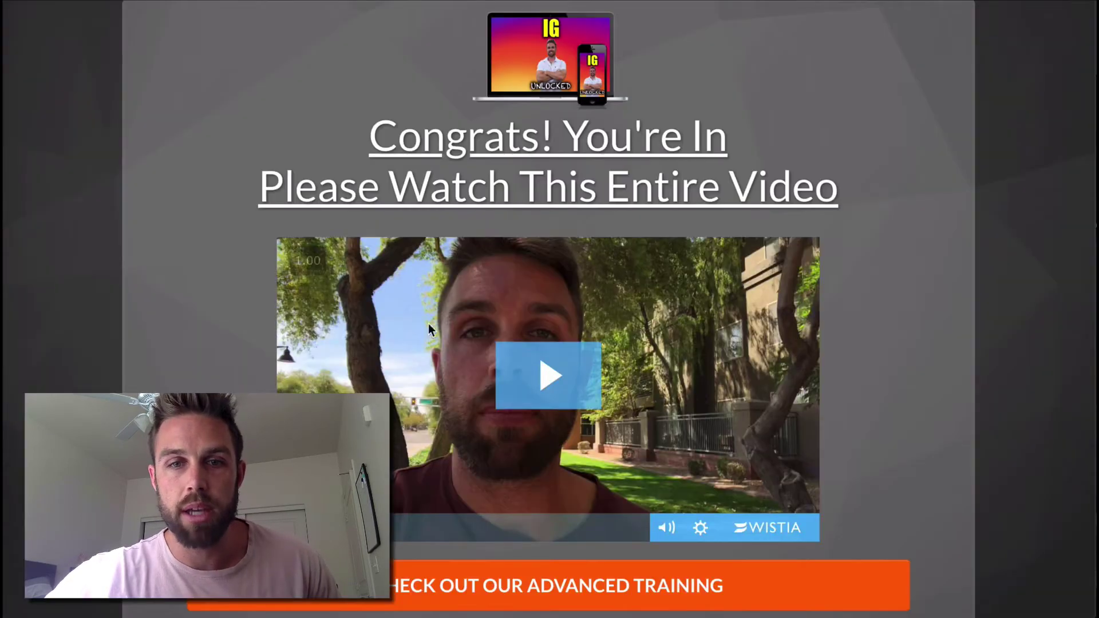
# Scroll through the IG Unlocked pages to review the 'Congrats! You're In' video and orange buttons.
pyautogui.scroll(-1, 432, 338)
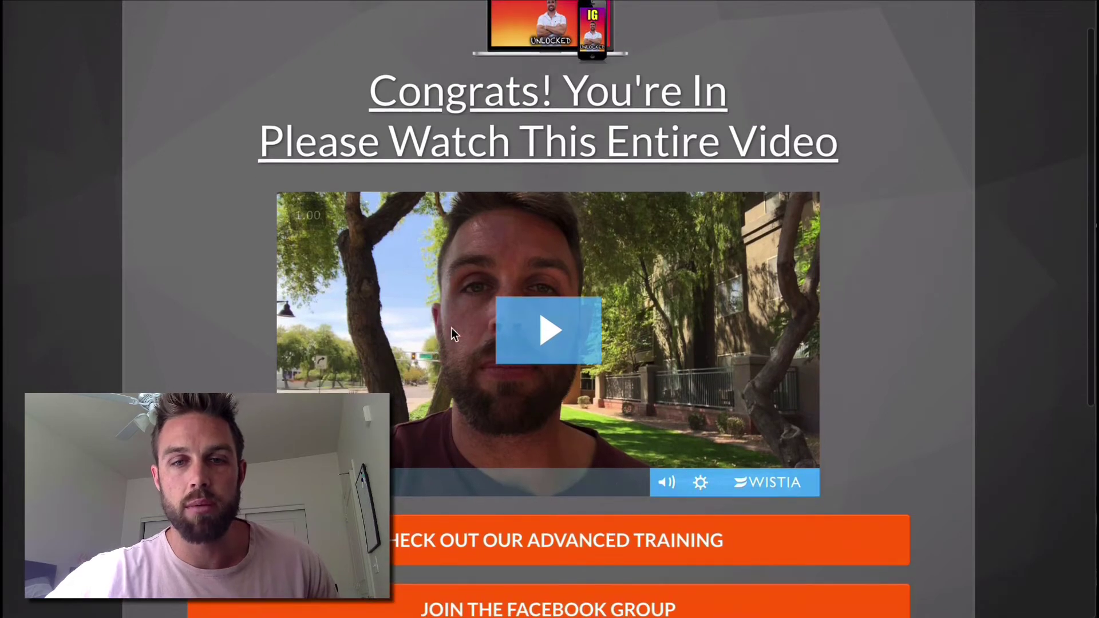
pyautogui.scroll(-3, 599, 321)
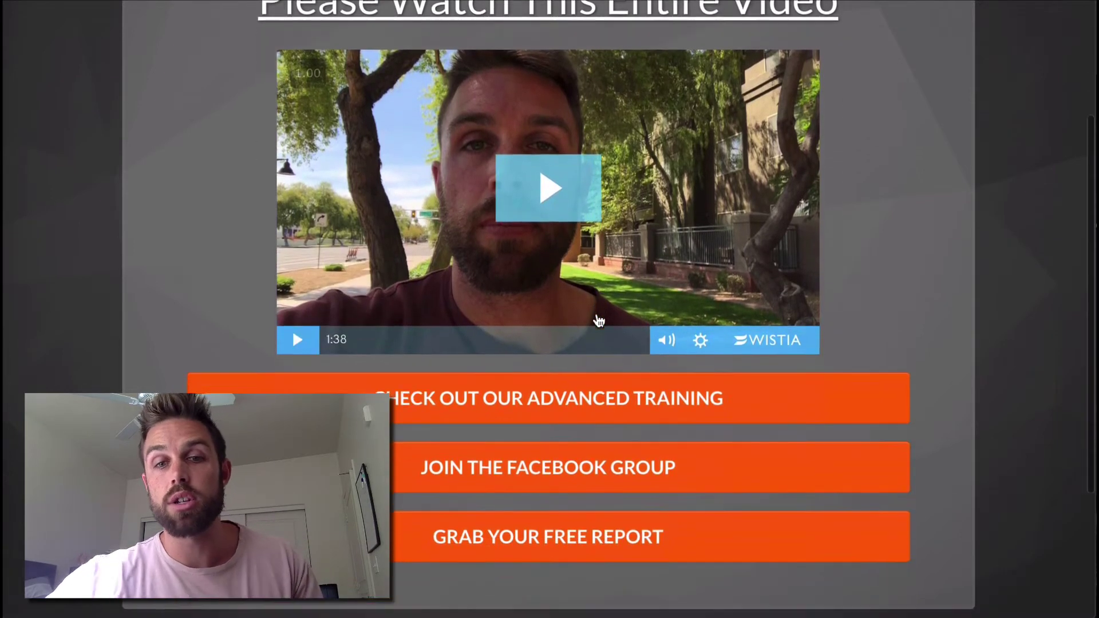
pyautogui.scroll(1, 599, 321)
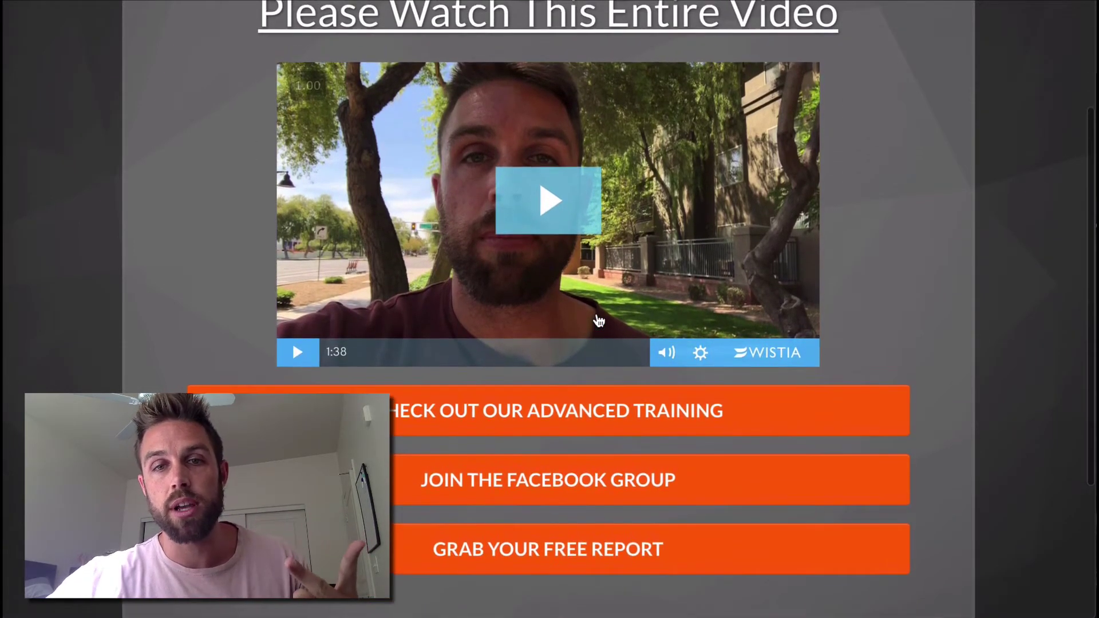
pyautogui.scroll(1, 598, 320)
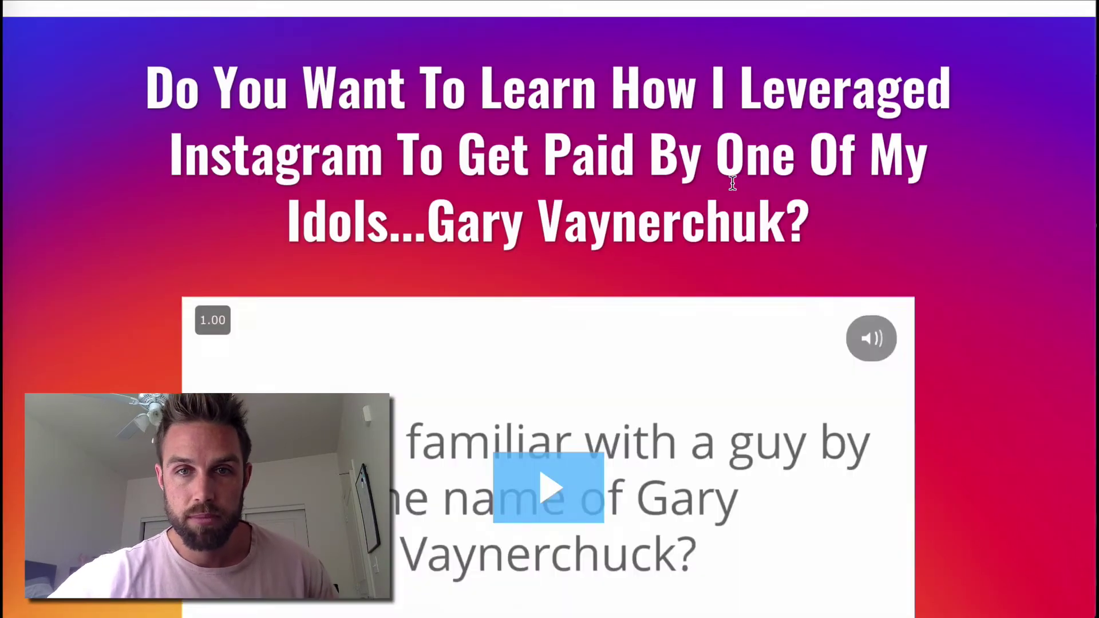
pyautogui.scroll(-8, 733, 184)
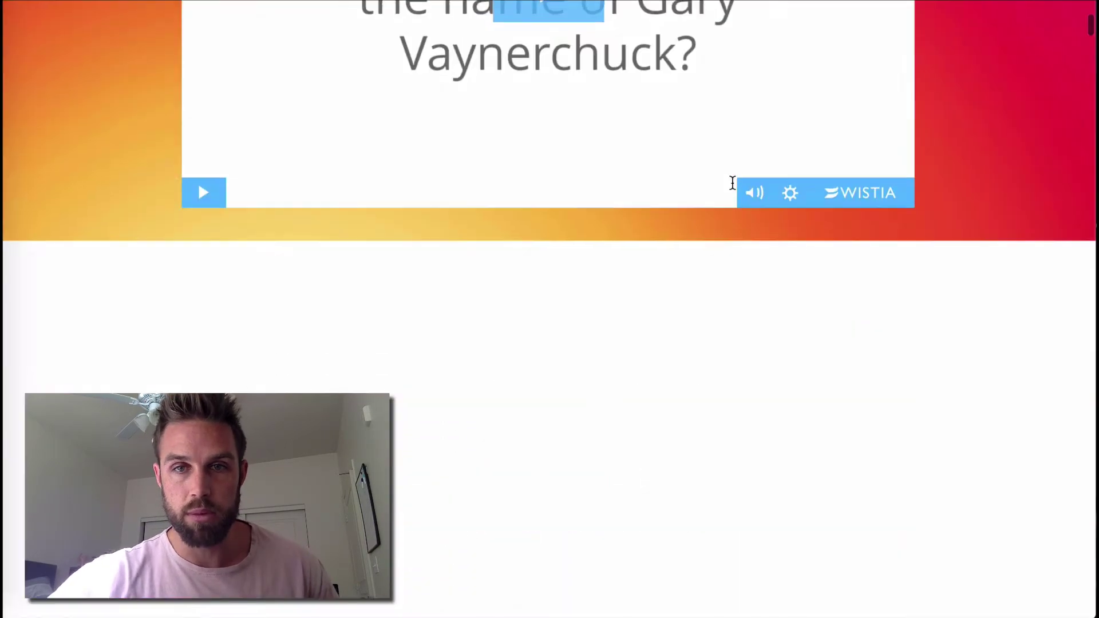
pyautogui.scroll(-20, 733, 183)
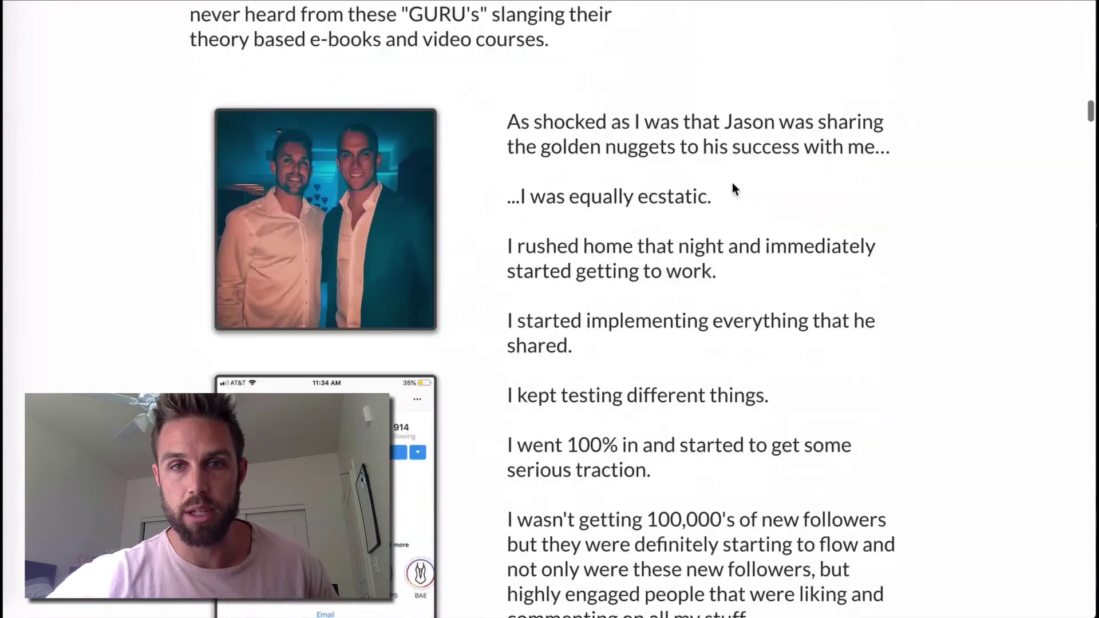
pyautogui.scroll(-20, 732, 183)
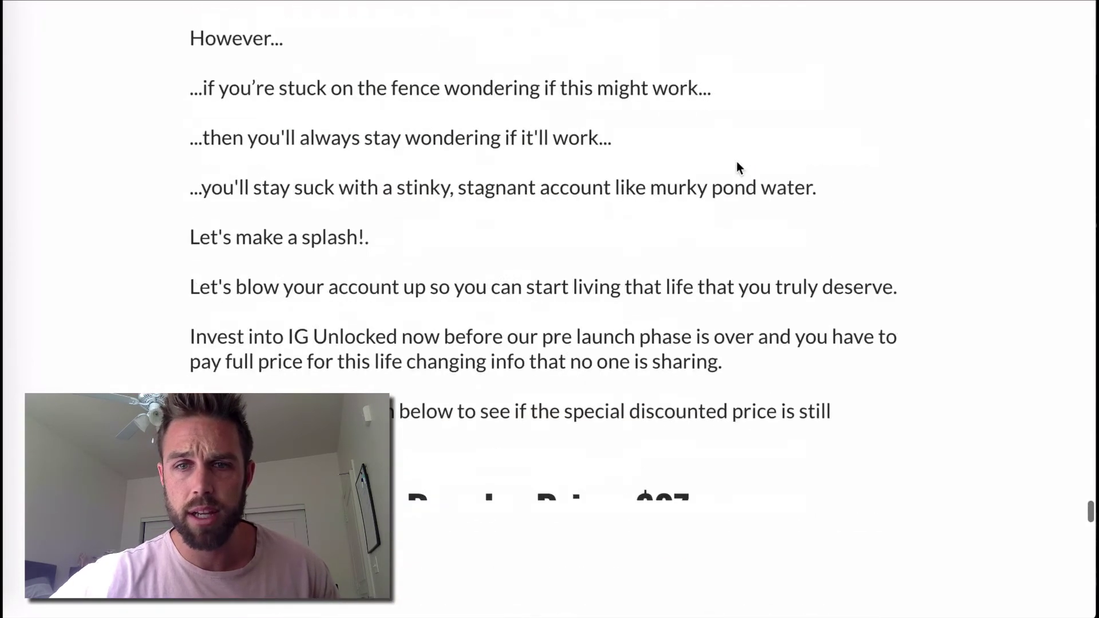
pyautogui.scroll(7, 737, 166)
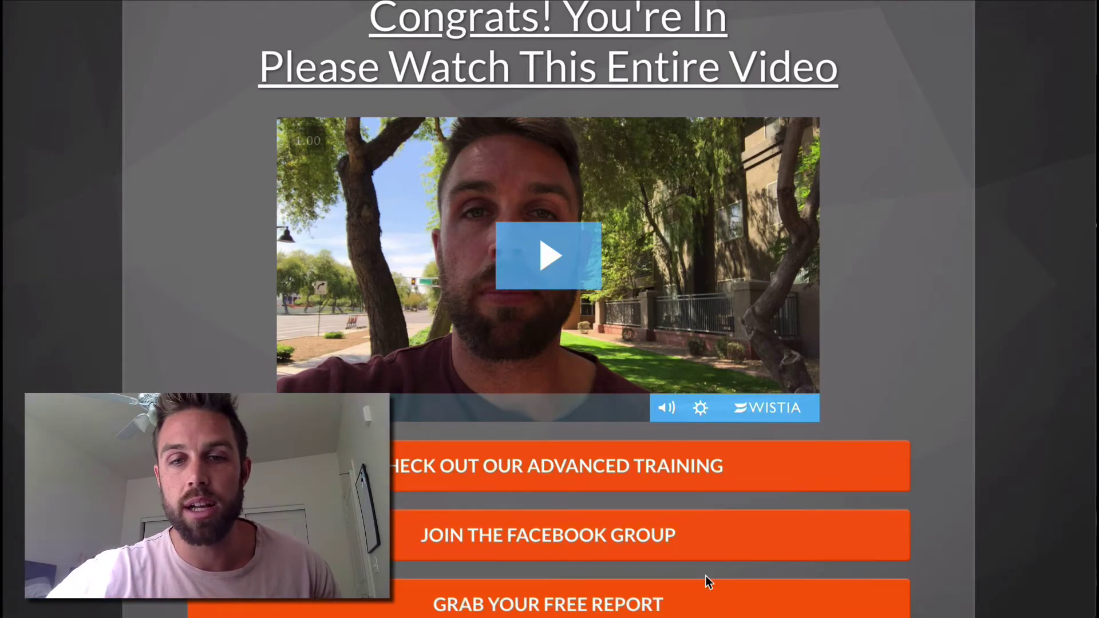
pyautogui.scroll(-2, 827, 280)
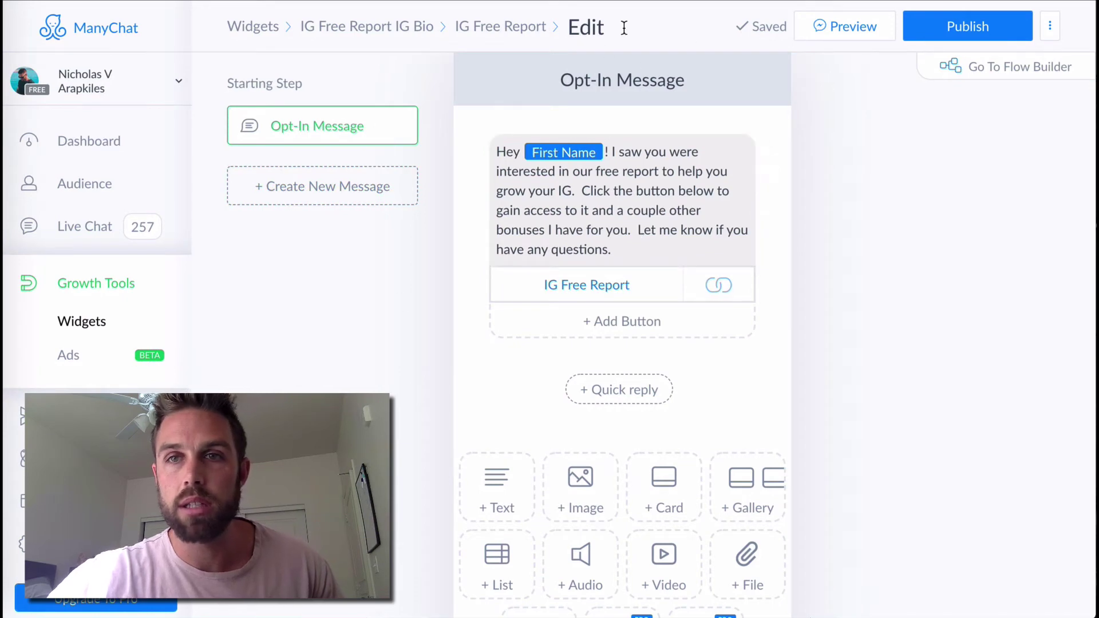
# Verify the IG Free Report button still links to clkmg.com/surveynick/1c43q5, leaving it unchanged.
pyautogui.click(381, 30)
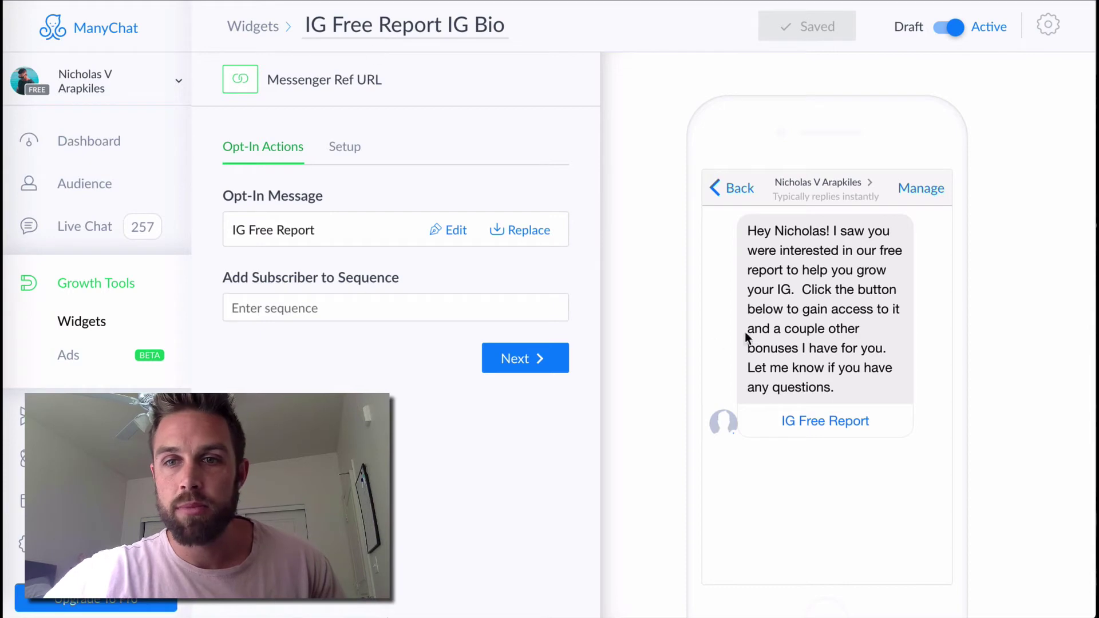
pyautogui.click(440, 230)
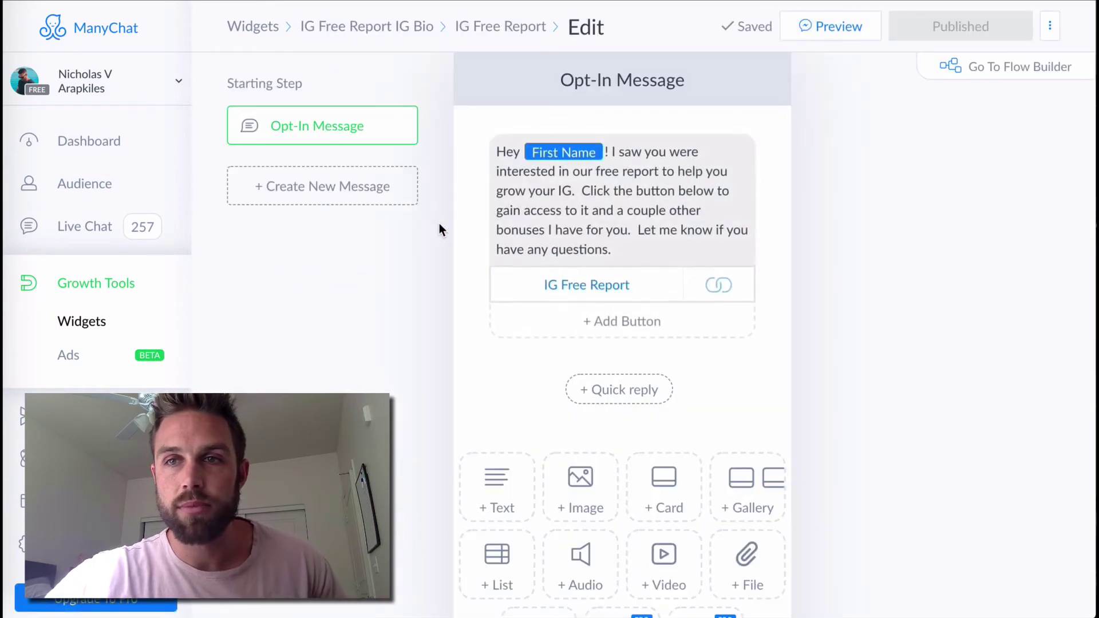
pyautogui.click(710, 189)
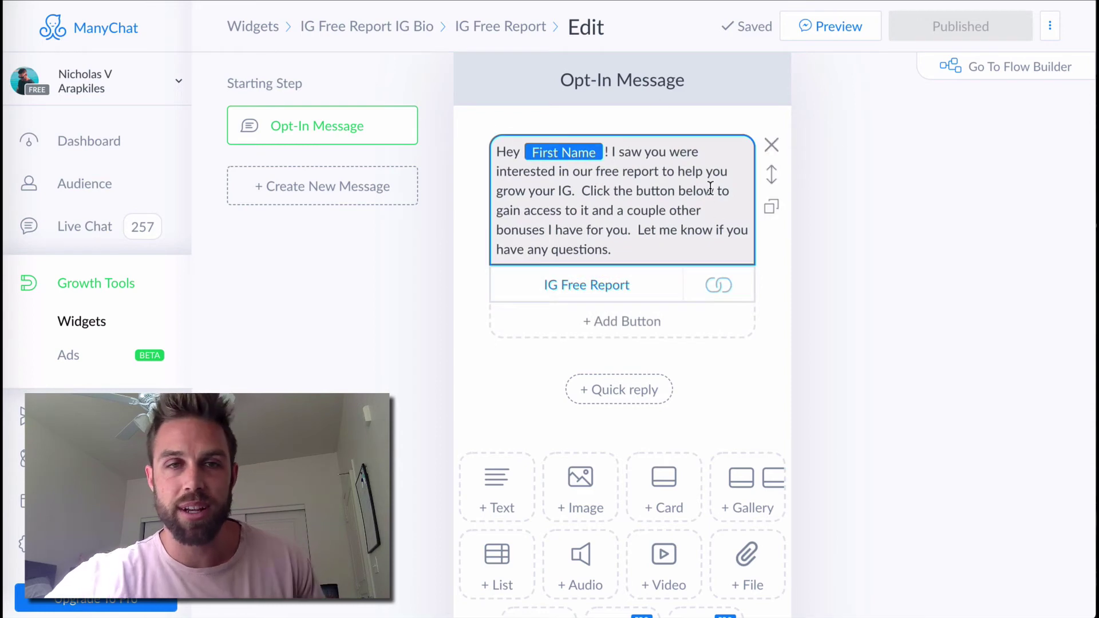
pyautogui.click(596, 279)
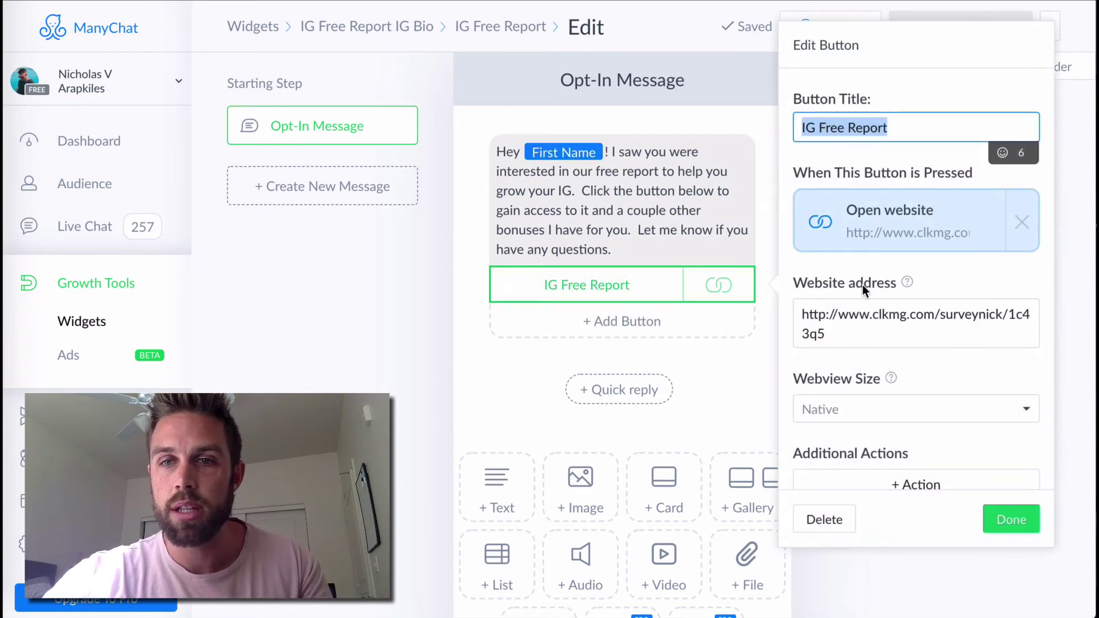
pyautogui.click(1000, 516)
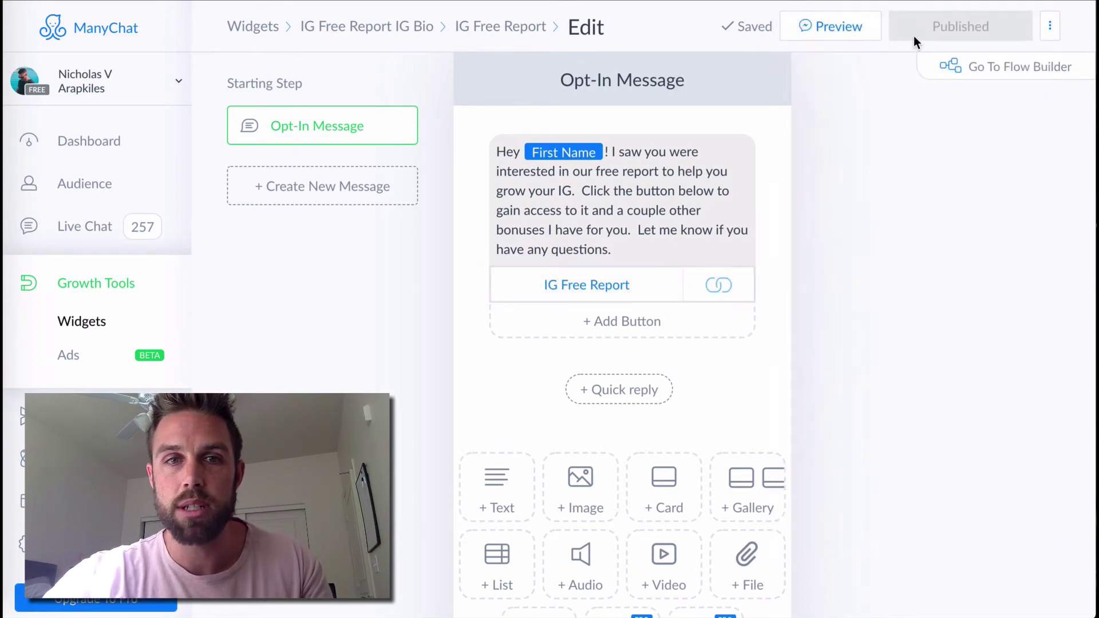
pyautogui.click(378, 28)
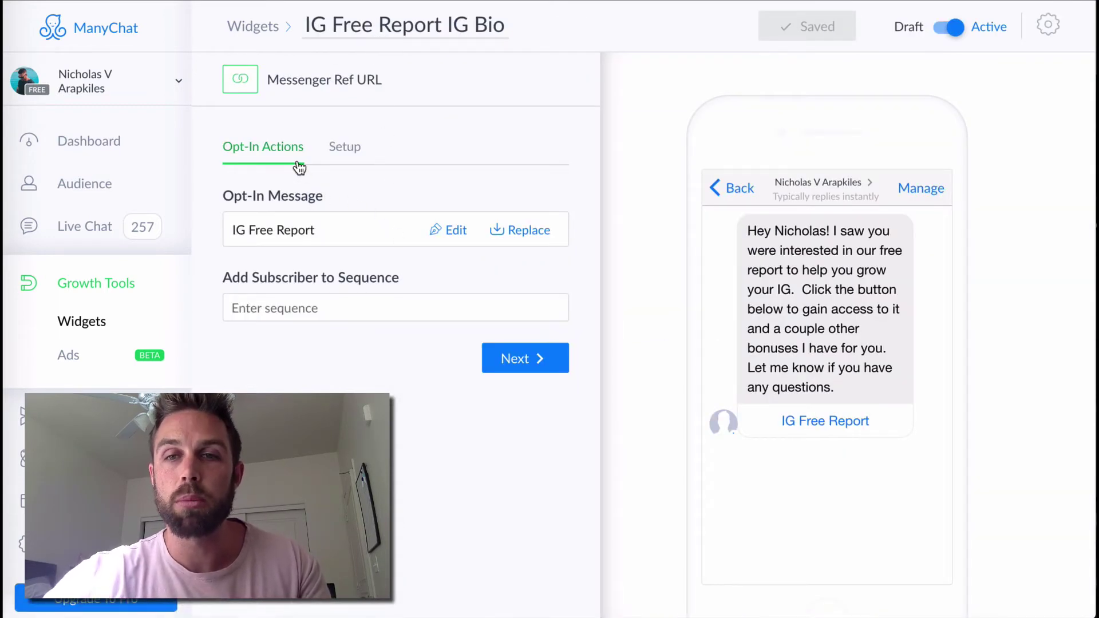
pyautogui.click(346, 152)
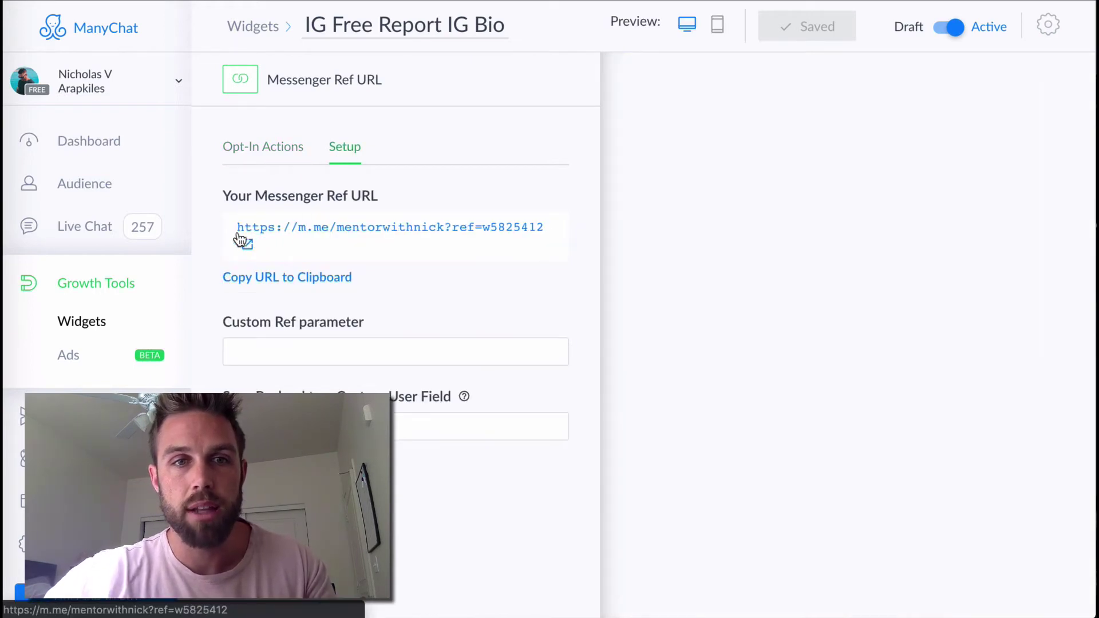
pyautogui.moveTo(235, 228); pyautogui.dragTo(542, 231)
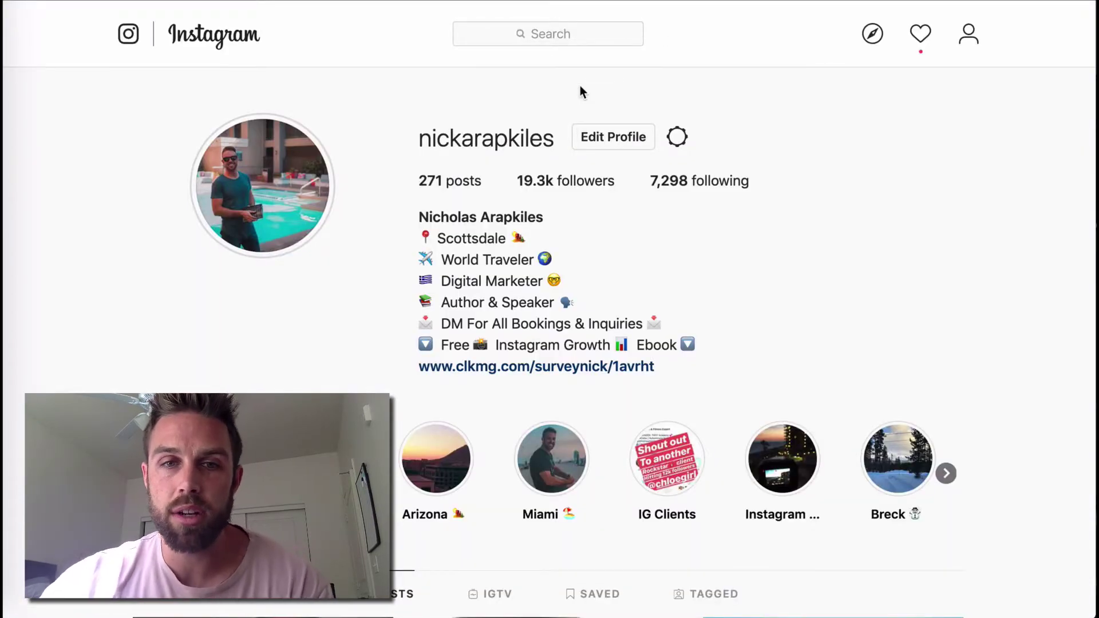
pyautogui.scroll(-7, 744, 217)
pyautogui.click(308, 282)
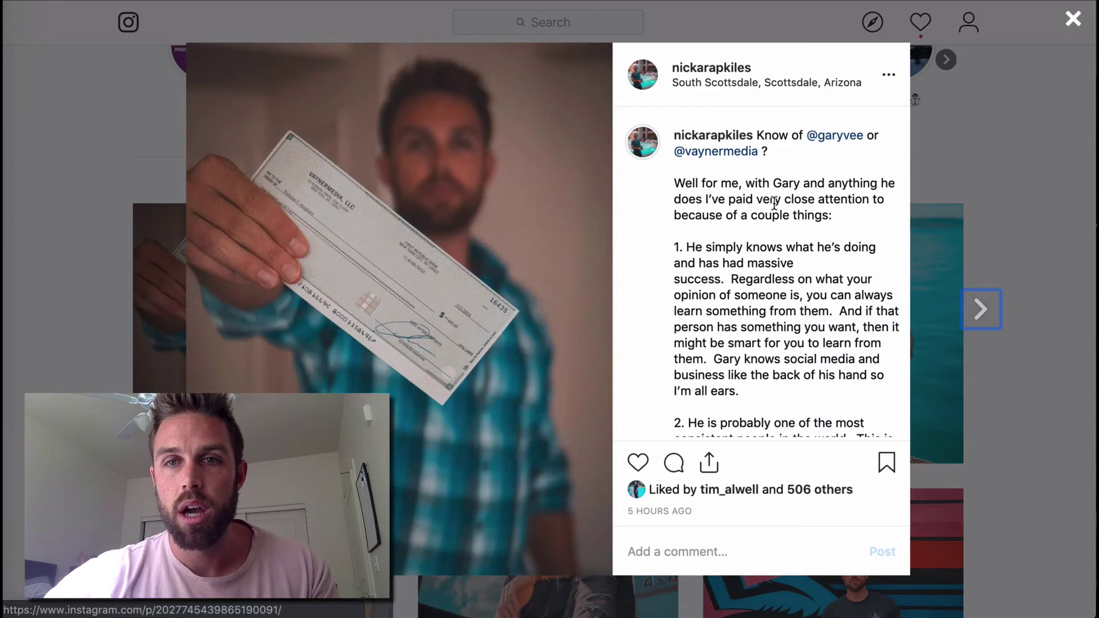
pyautogui.scroll(-3, 775, 204)
pyautogui.scroll(3, 774, 203)
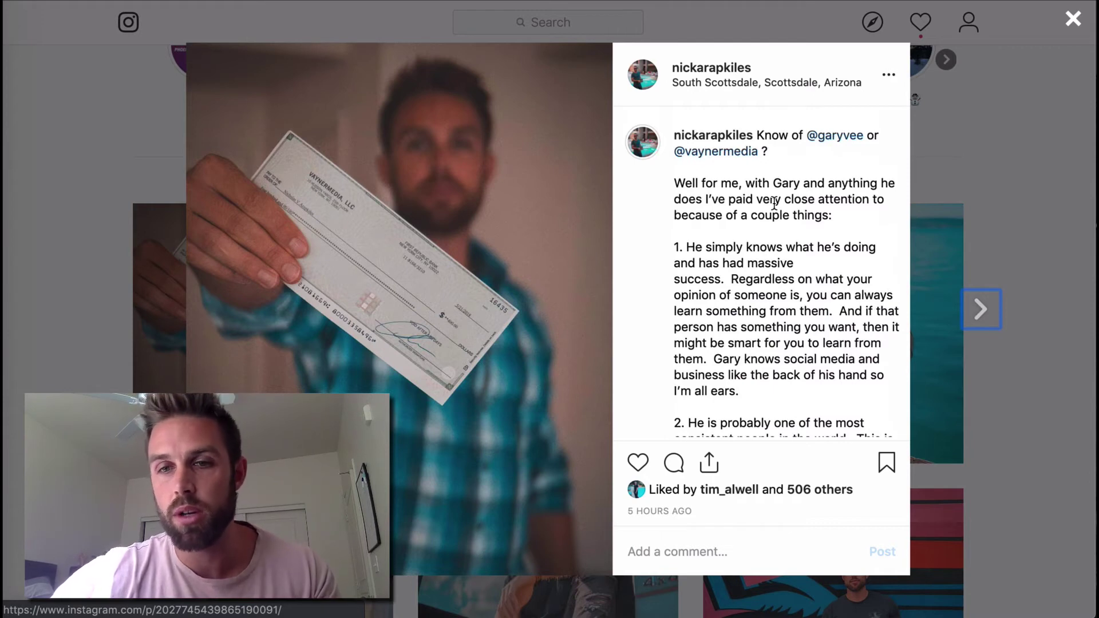
pyautogui.scroll(-7, 774, 203)
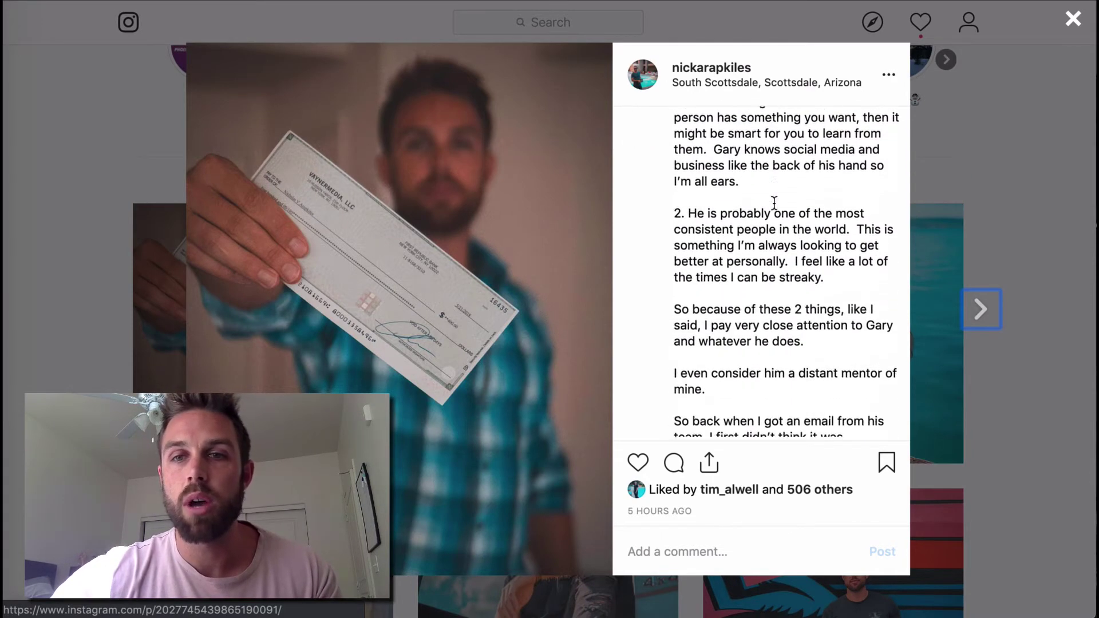
pyautogui.scroll(-6, 775, 203)
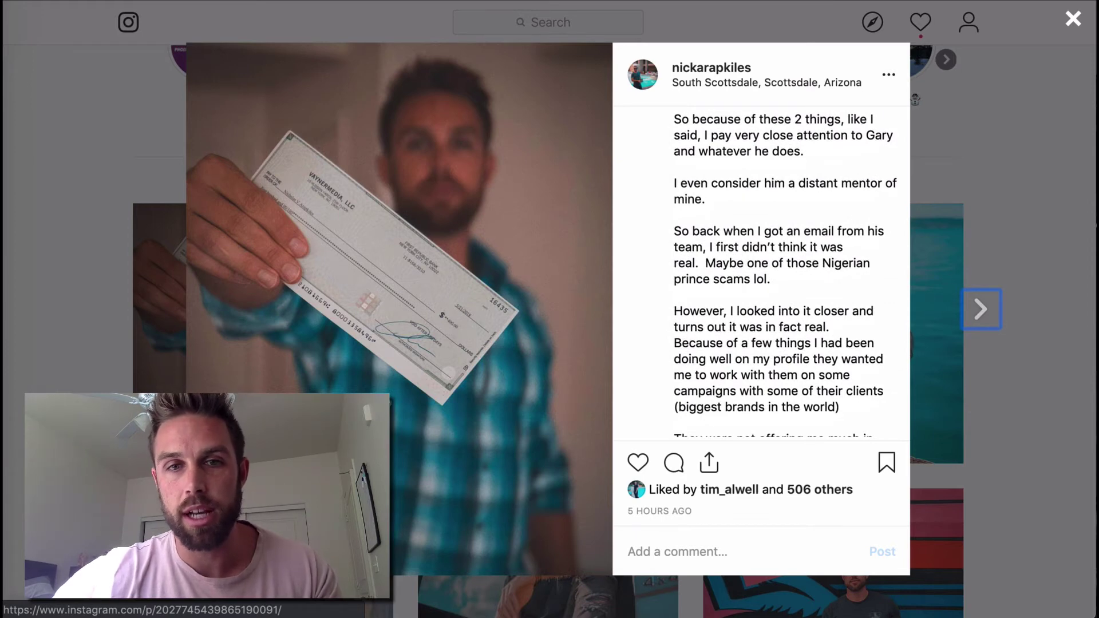
pyautogui.scroll(-9, 769, 289)
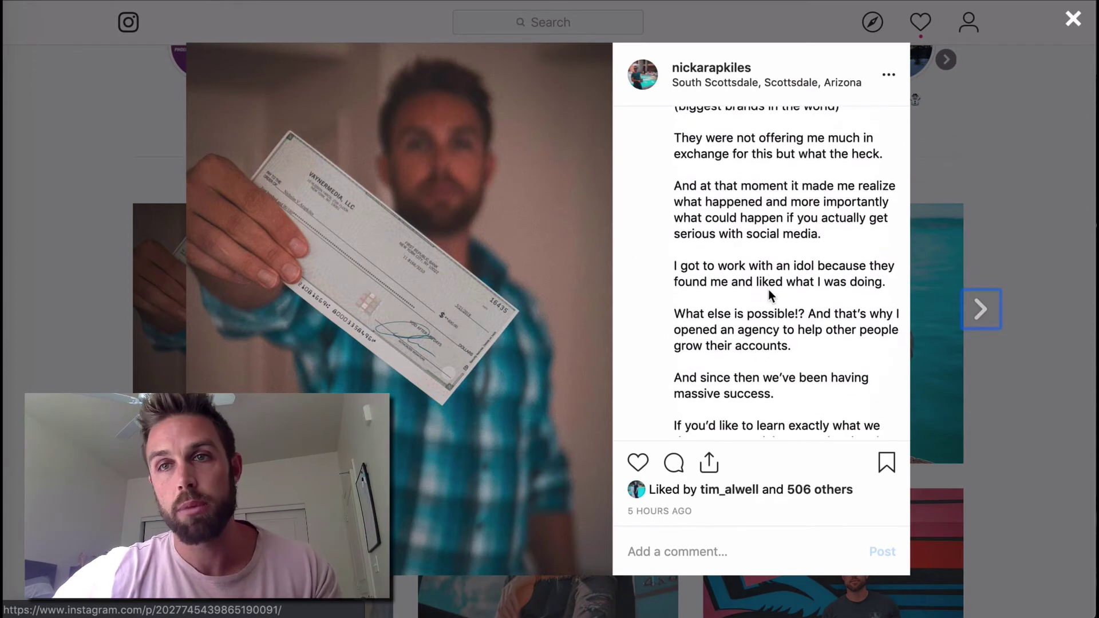
pyautogui.scroll(-6, 768, 289)
pyautogui.scroll(2, 769, 290)
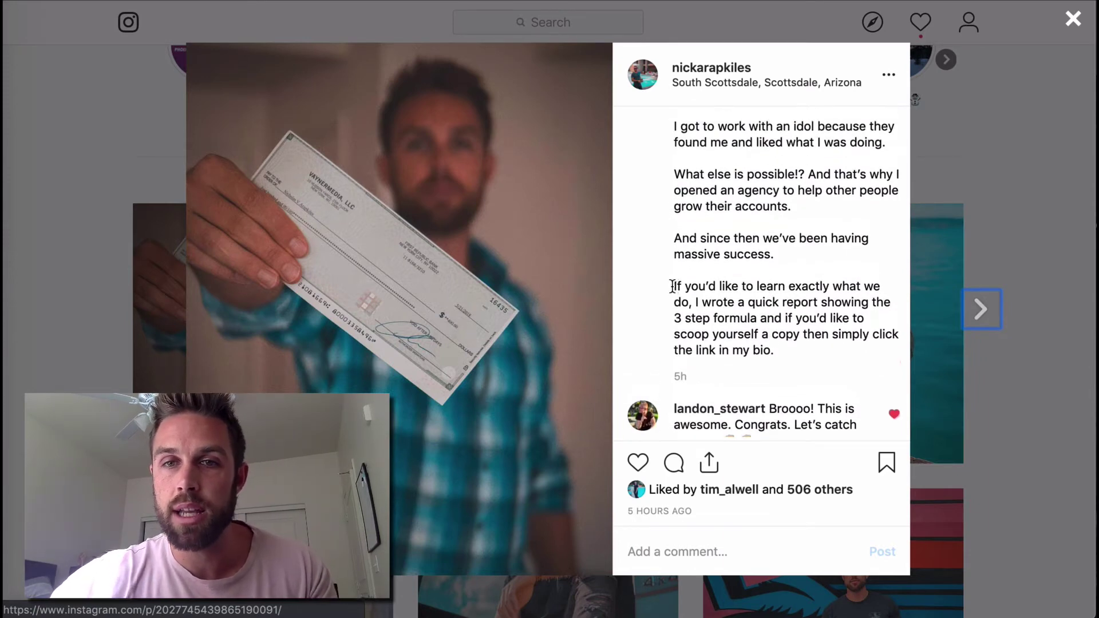
pyautogui.moveTo(676, 285); pyautogui.dragTo(841, 342)
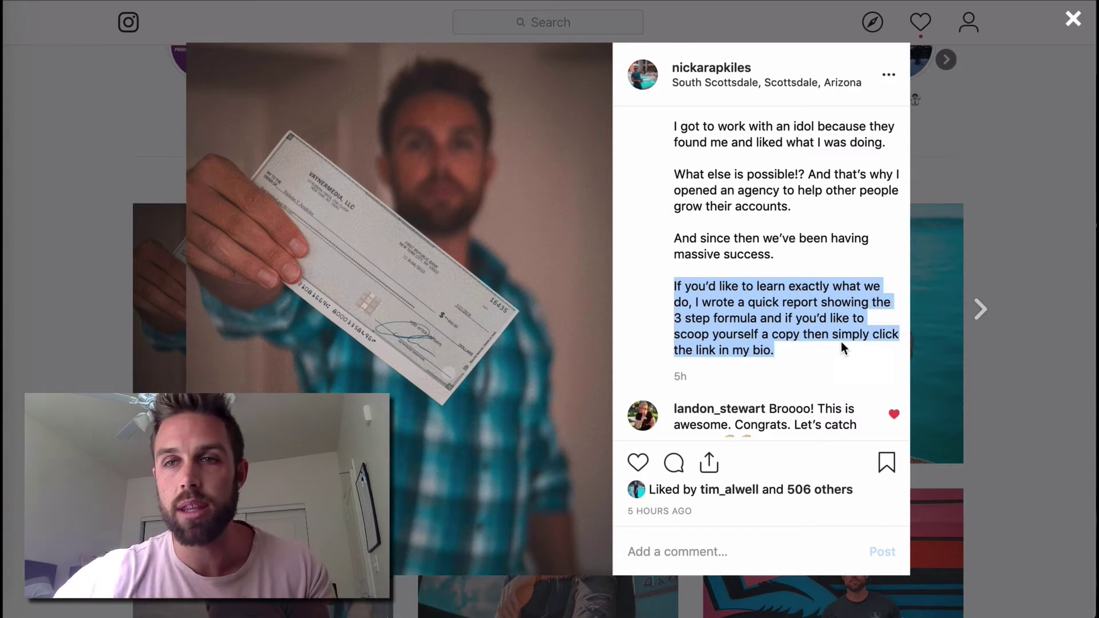
pyautogui.click(1066, 269)
pyautogui.scroll(7, 1052, 175)
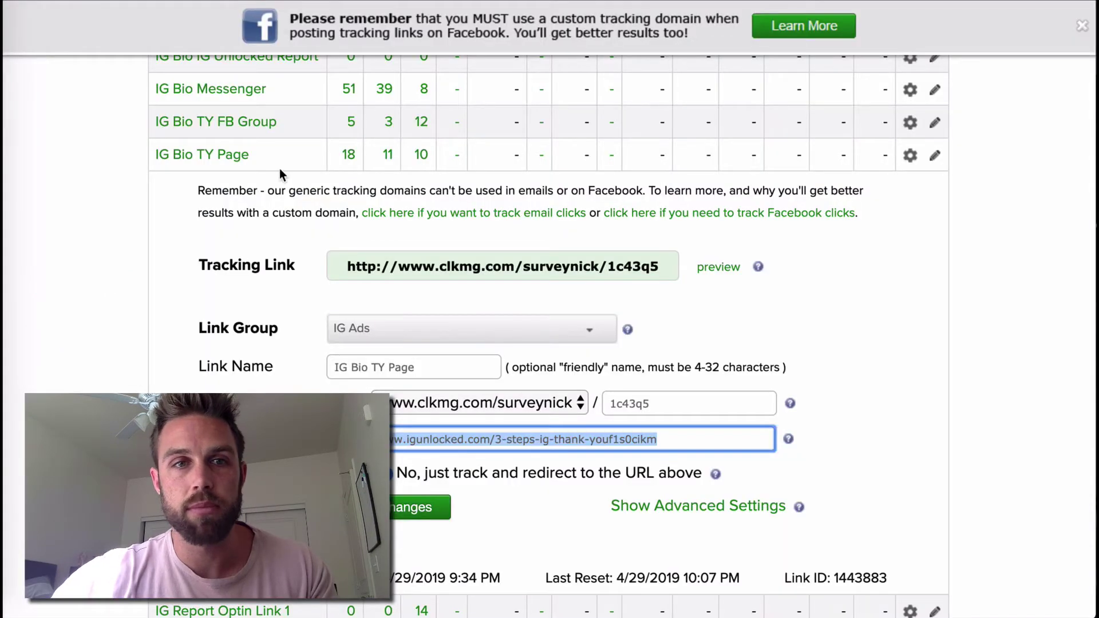
# Recheck the IG Bio TY Page tracking link, then follow the ClickMagick link in the Instagram bio.
pyautogui.click(223, 165)
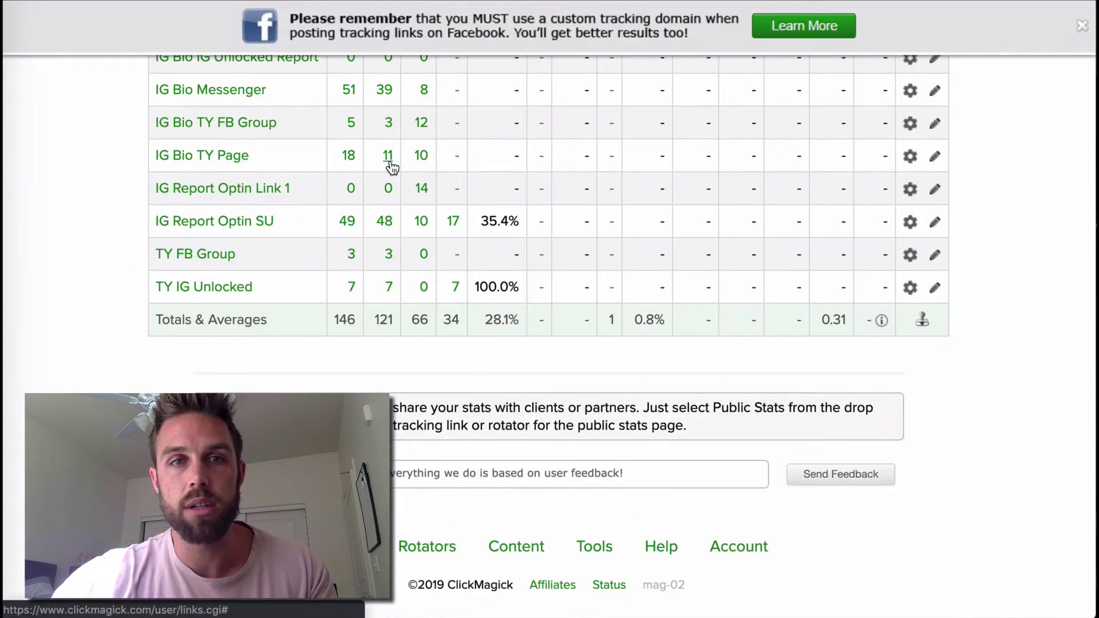
pyautogui.click(211, 168)
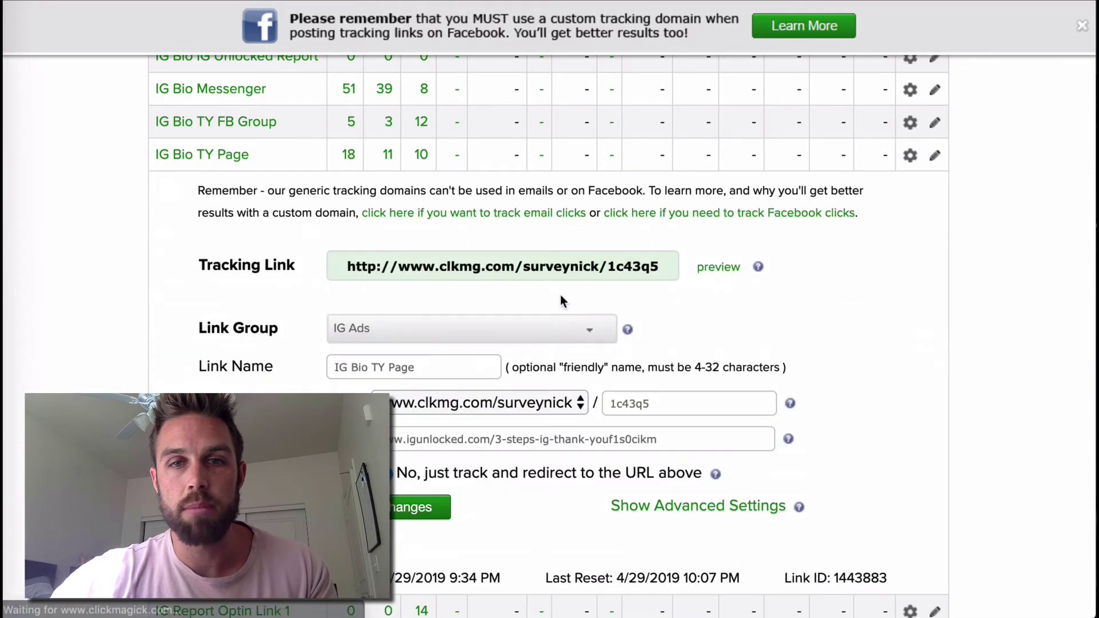
pyautogui.hotkey('ctrl', 'Tab')
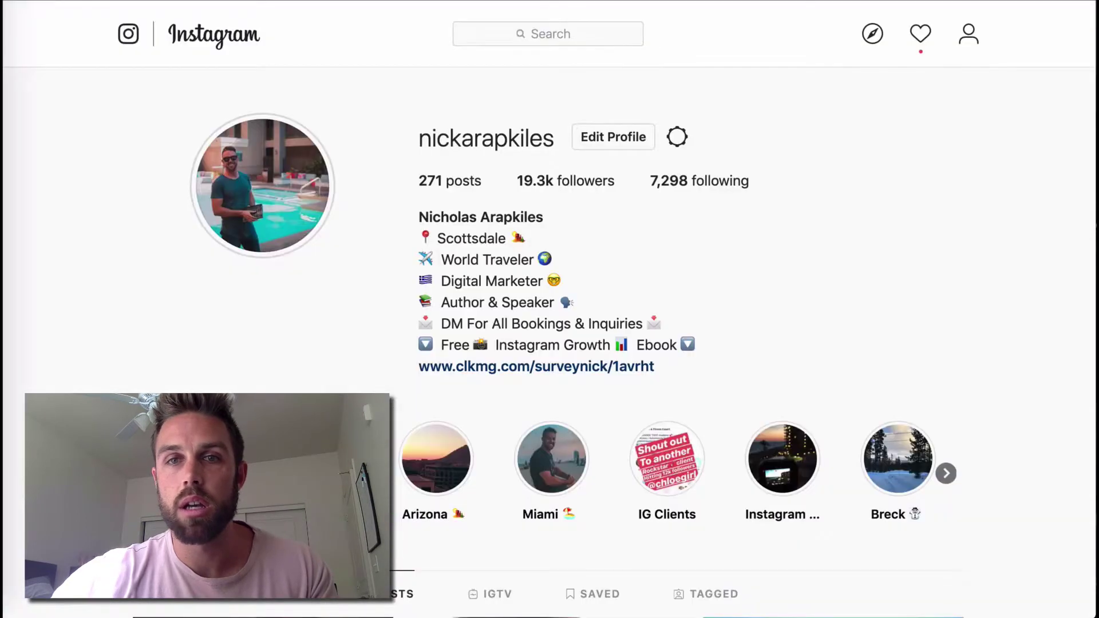
pyautogui.click(520, 365)
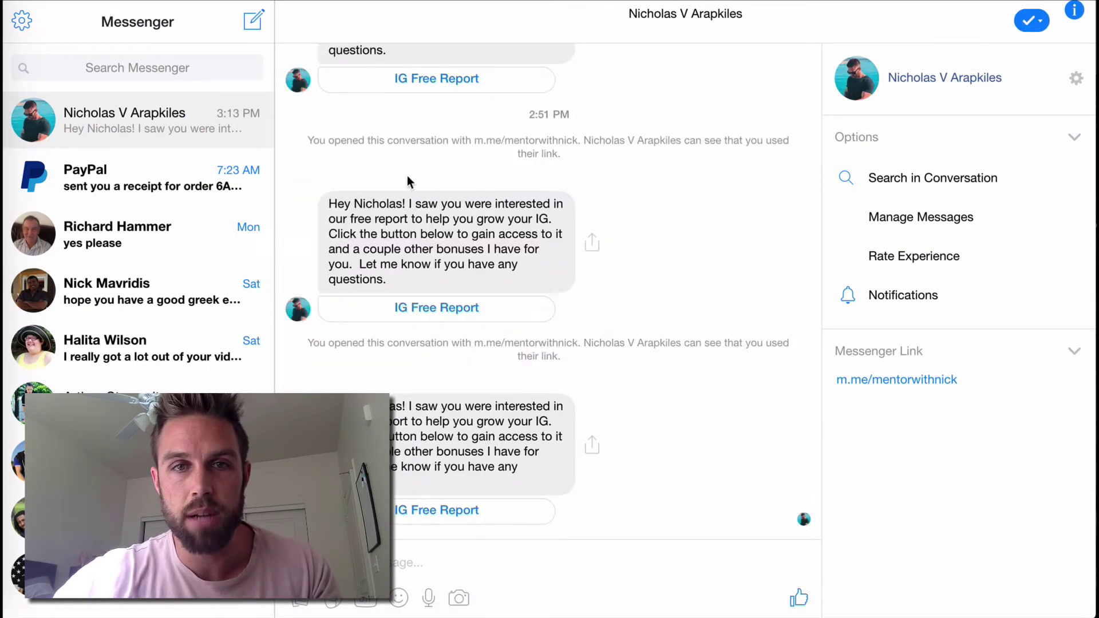
pyautogui.scroll(4, 407, 176)
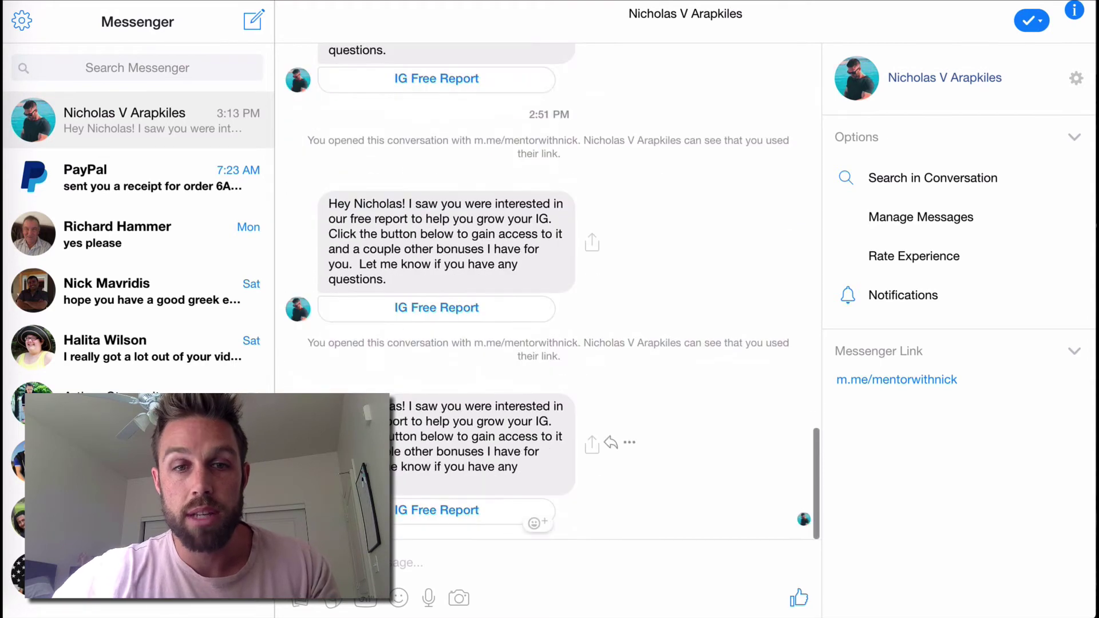
pyautogui.moveTo(331, 403); pyautogui.dragTo(422, 481)
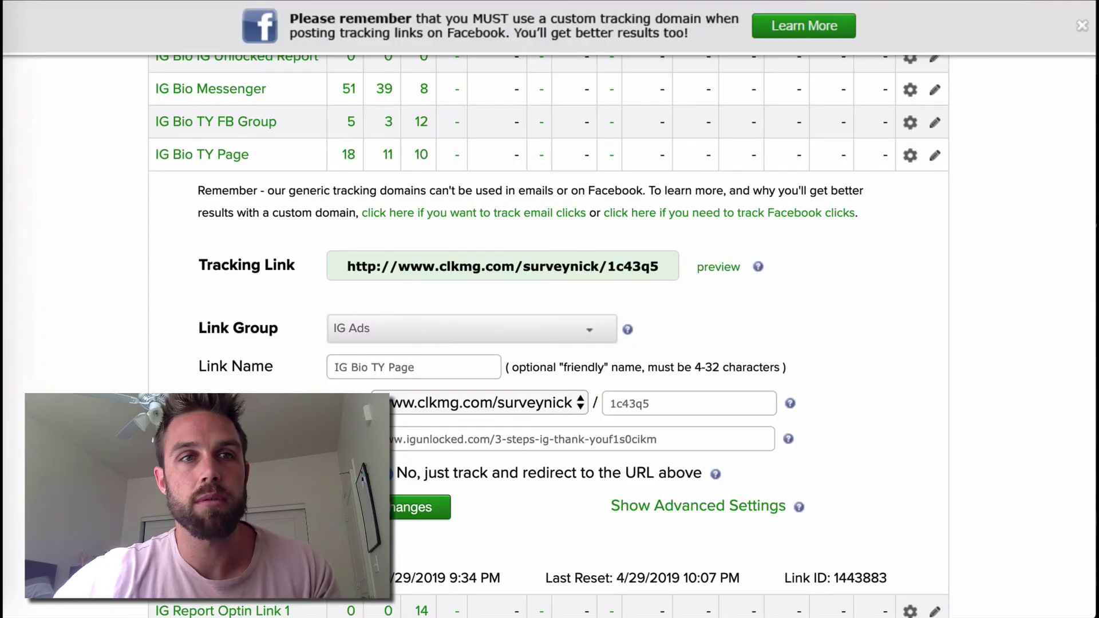
# Reload ClickMagick's tracking links to show IG Bio Messenger at 52 clicks, 1 action (2.6%).
pyautogui.press('super+r')
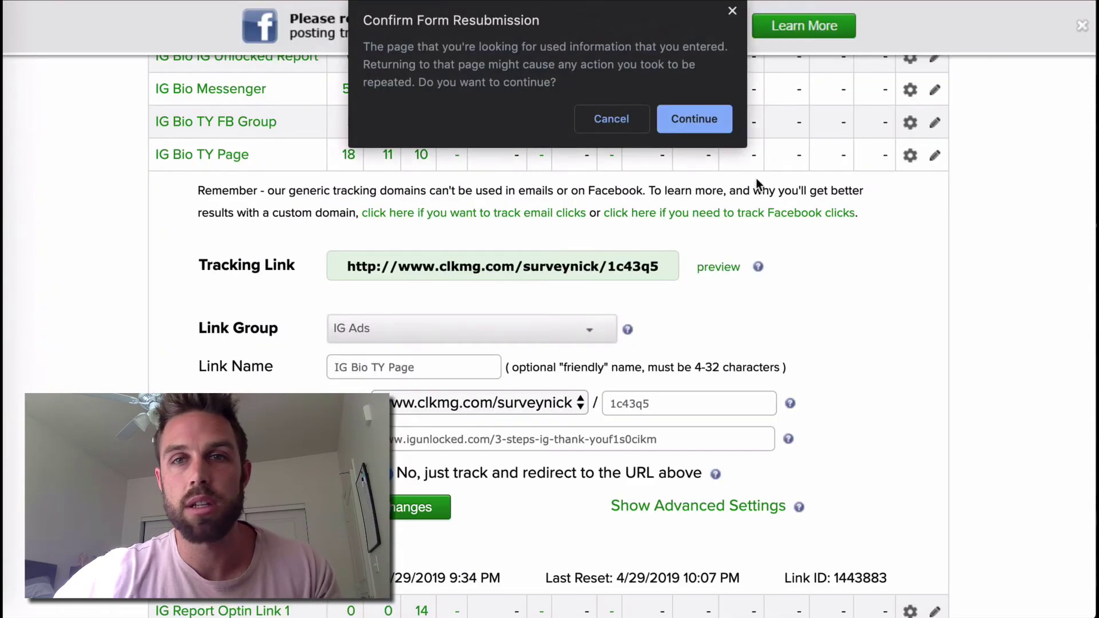
pyautogui.click(692, 113)
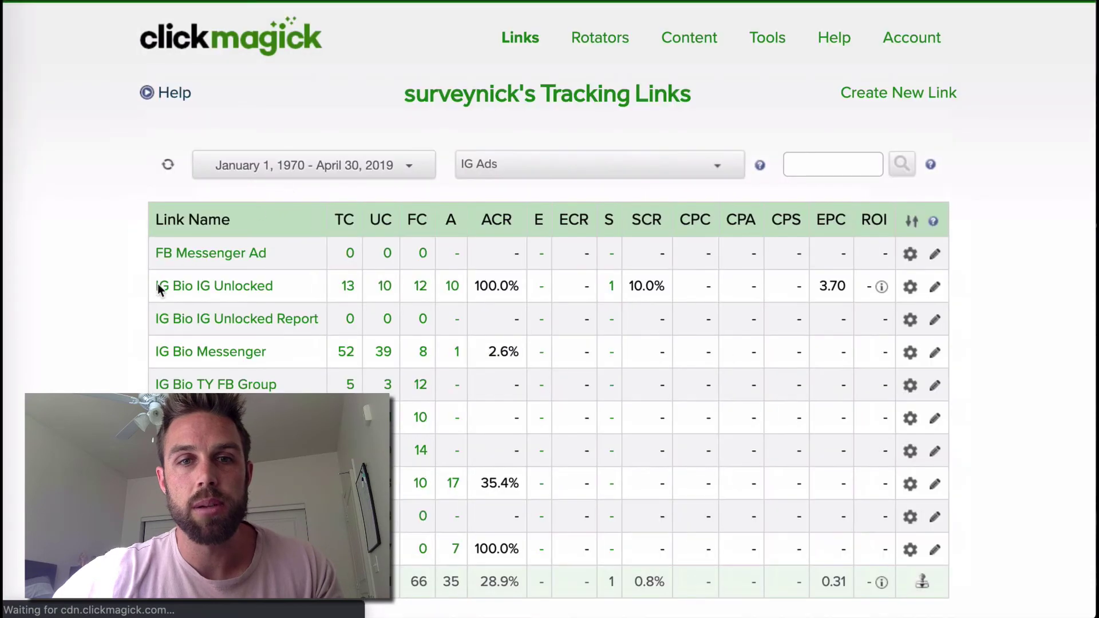
pyautogui.scroll(-3, 118, 332)
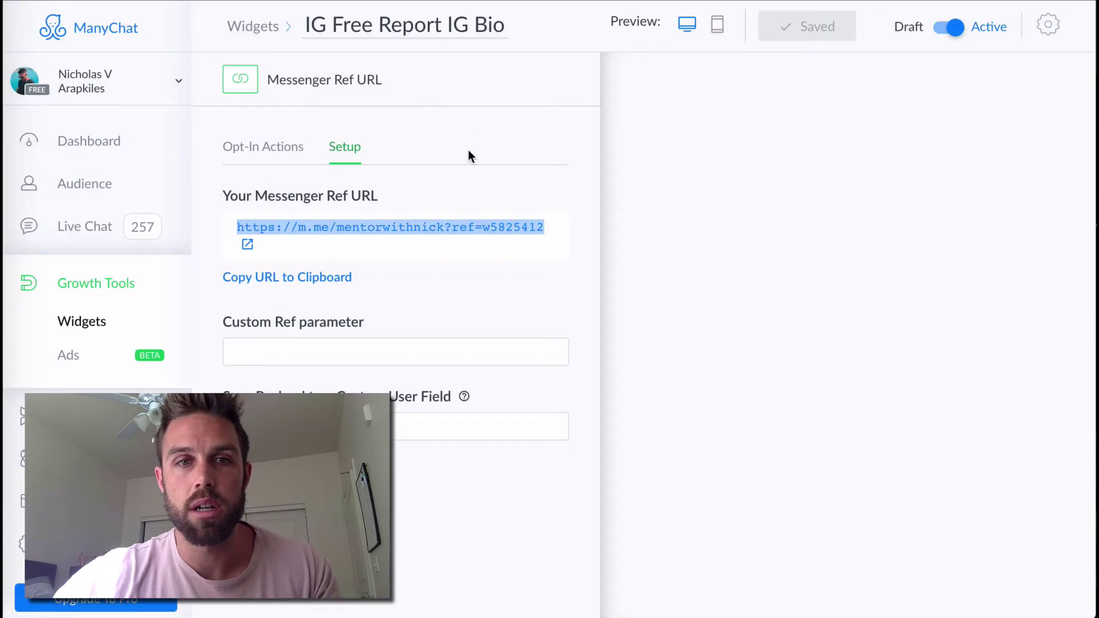
# Show the widget's opt-in actions and highlight the IG Free Report button in the phone preview.
pyautogui.click(248, 150)
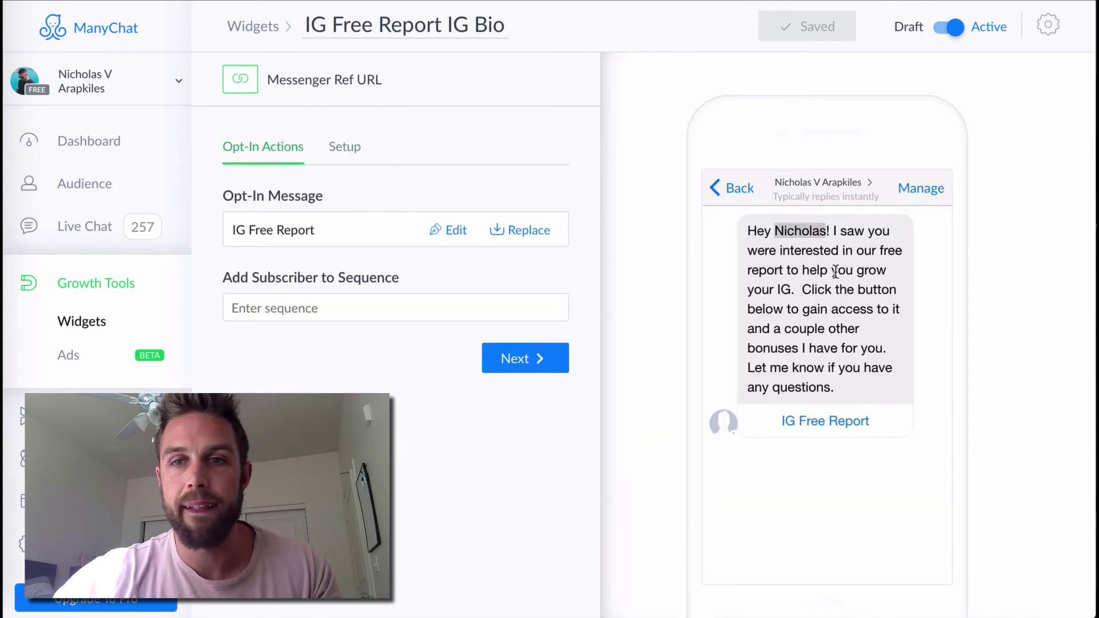
pyautogui.moveTo(779, 421); pyautogui.dragTo(864, 412)
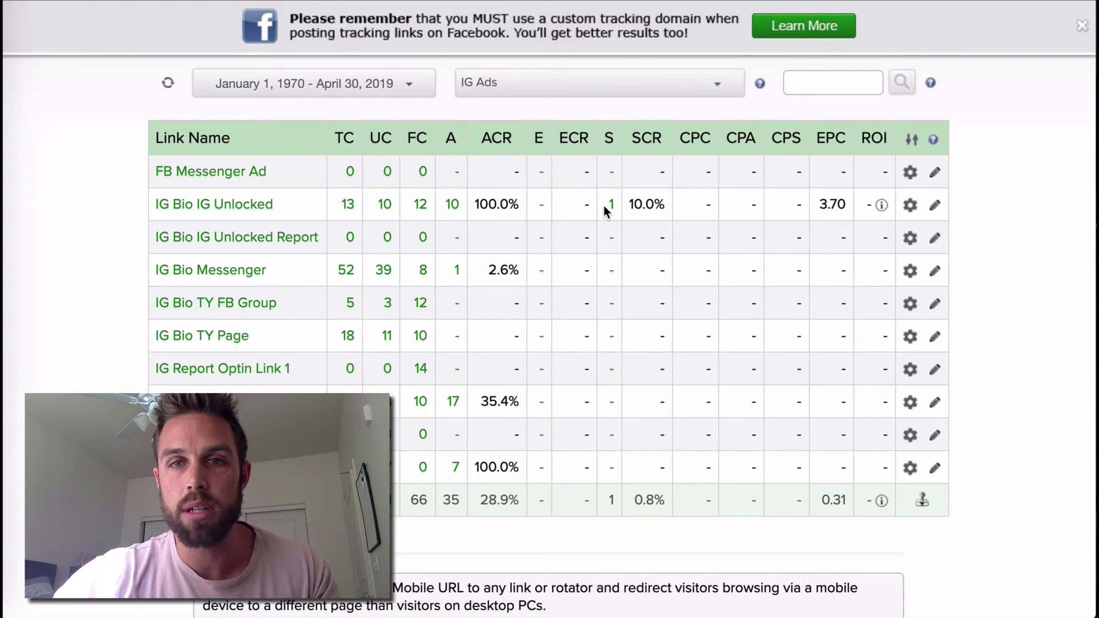
pyautogui.moveTo(603, 205); pyautogui.dragTo(668, 207)
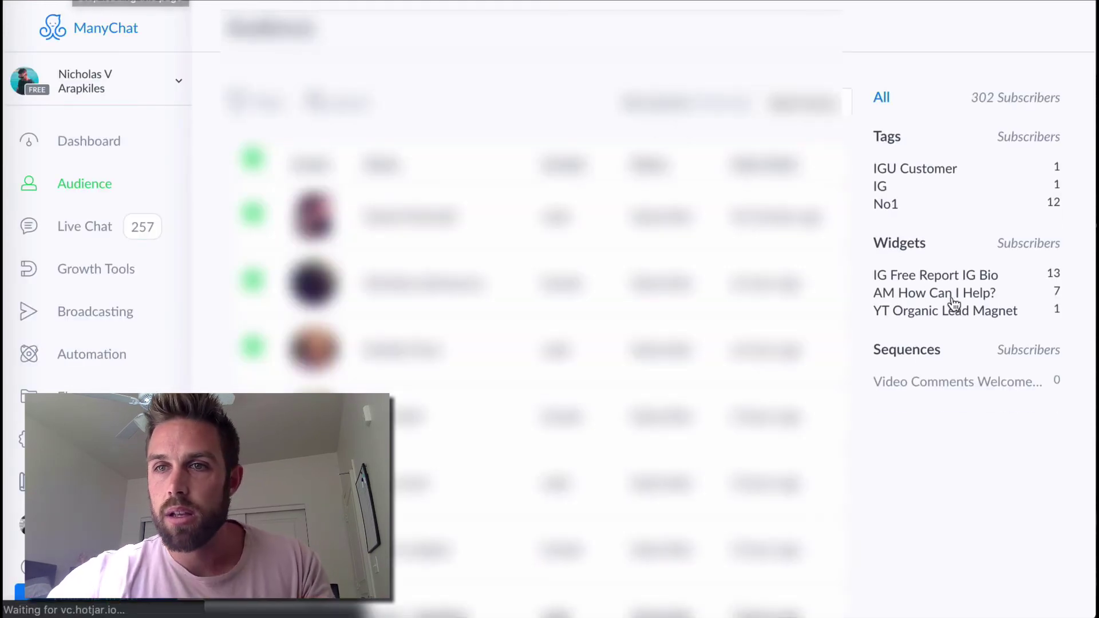
# Filter the Audience to the 13 IG Free Report IG Bio opt-ins and scroll through them.
pyautogui.click(956, 278)
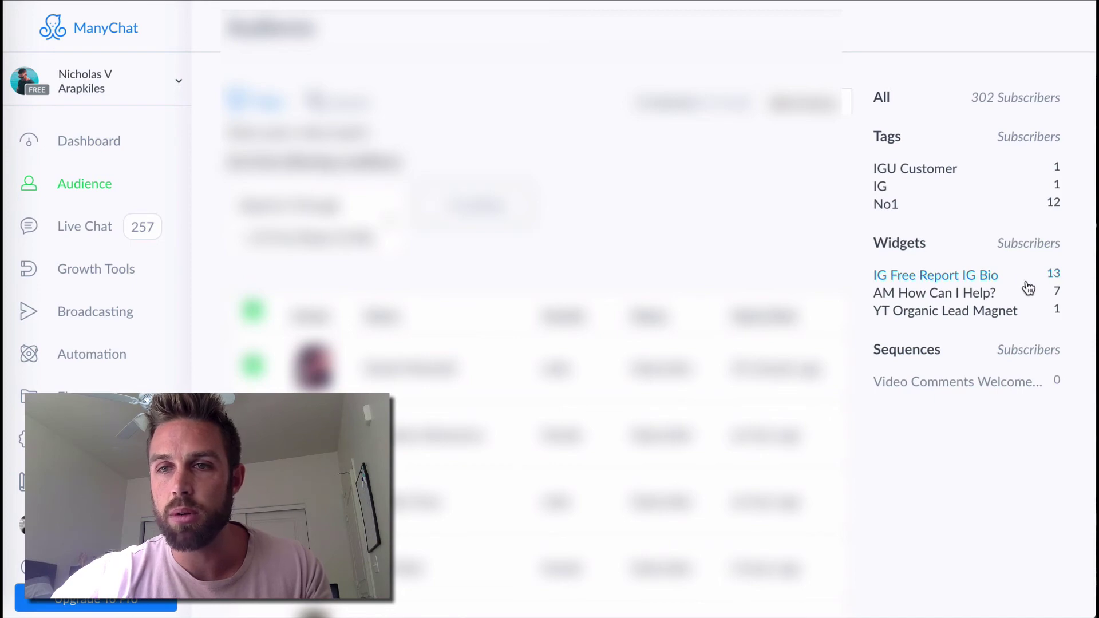
pyautogui.moveTo(932, 174)
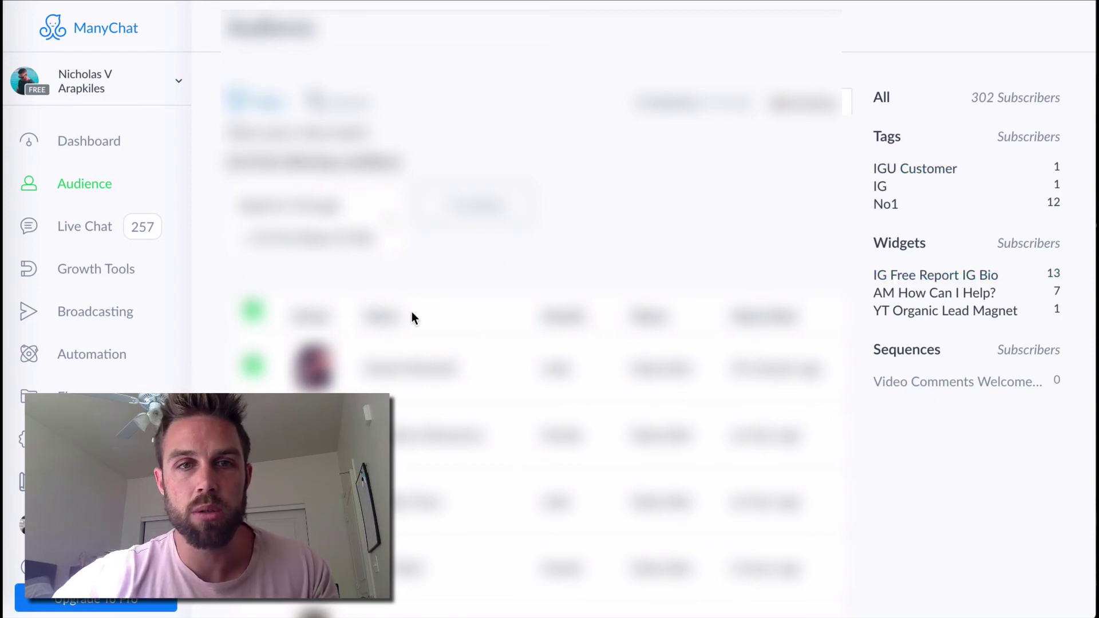
pyautogui.scroll(-10, 412, 314)
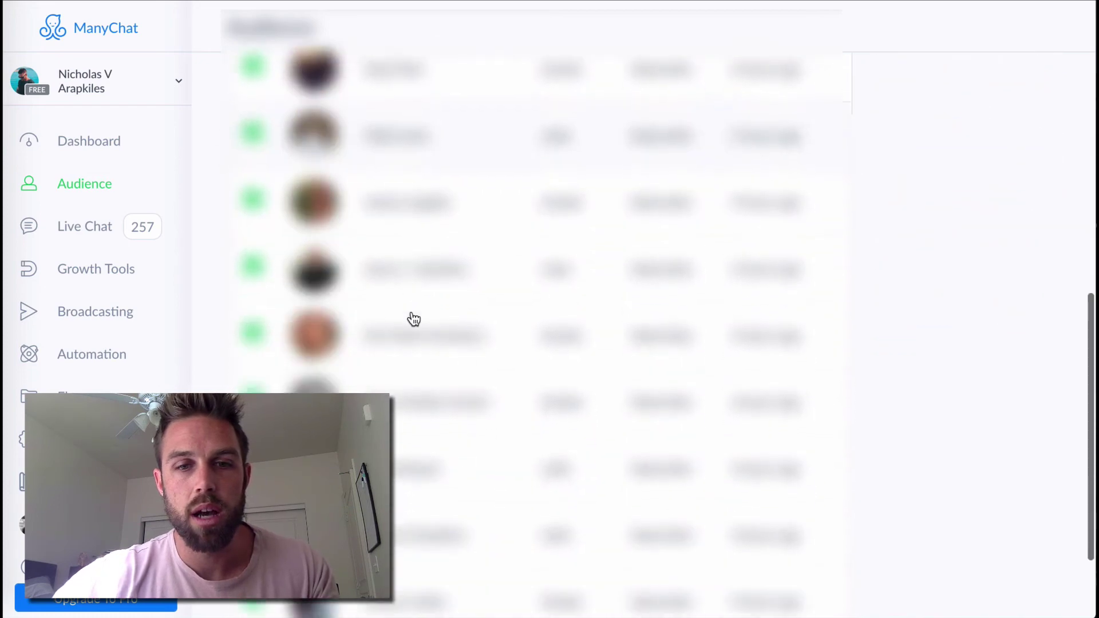
pyautogui.scroll(-1, 412, 319)
# Open a filtered subscriber's profile and add the 'active lead' tag to it.
pyautogui.click(400, 466)
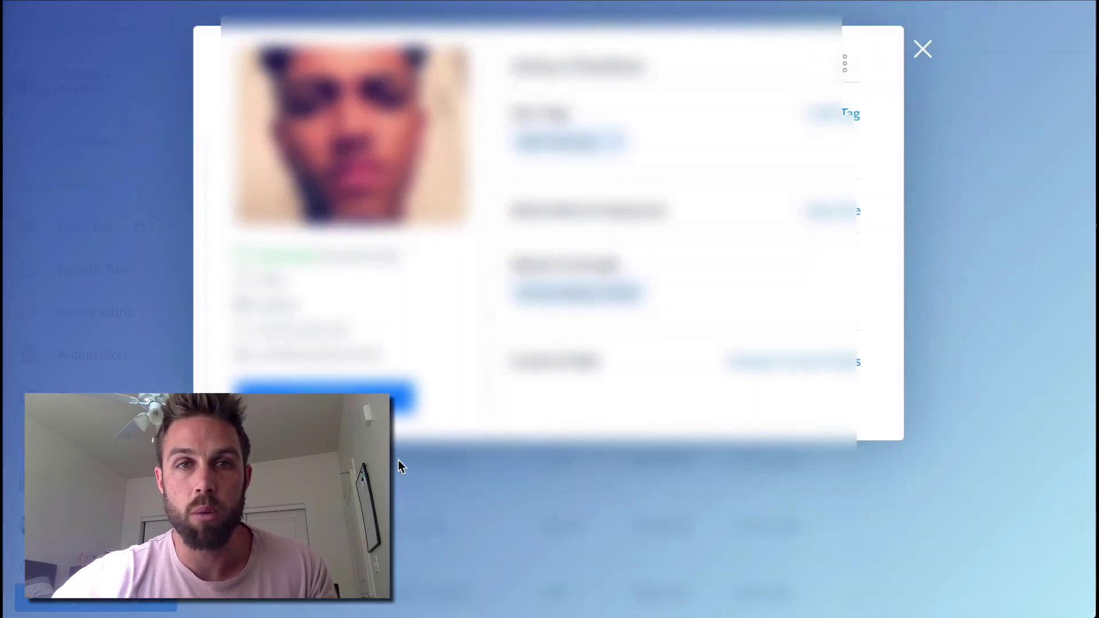
pyautogui.click(836, 115)
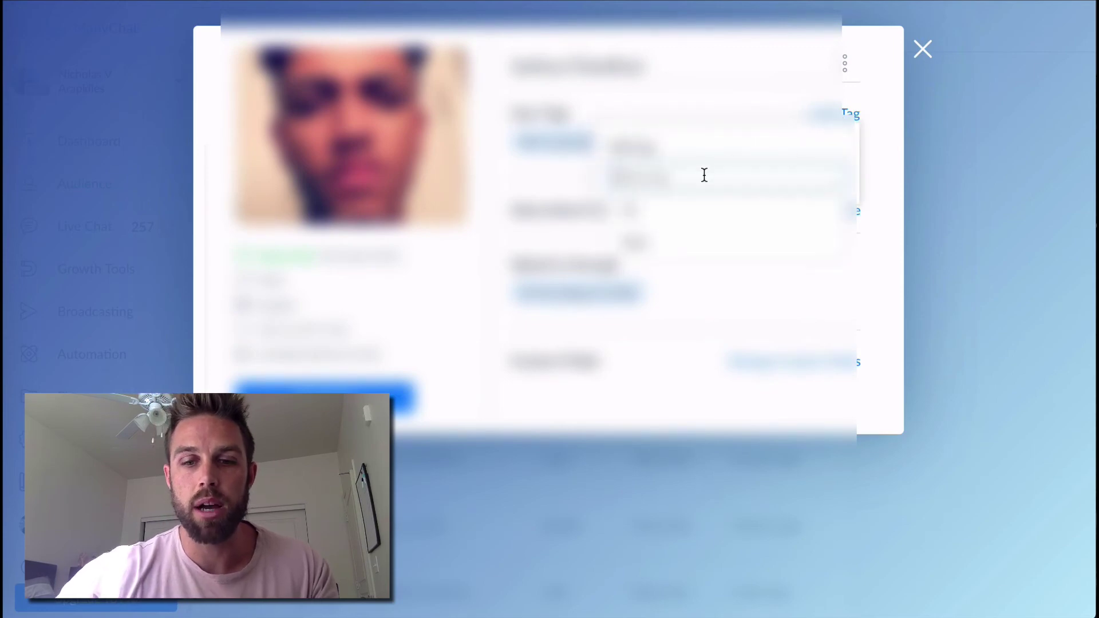
pyautogui.write('act')
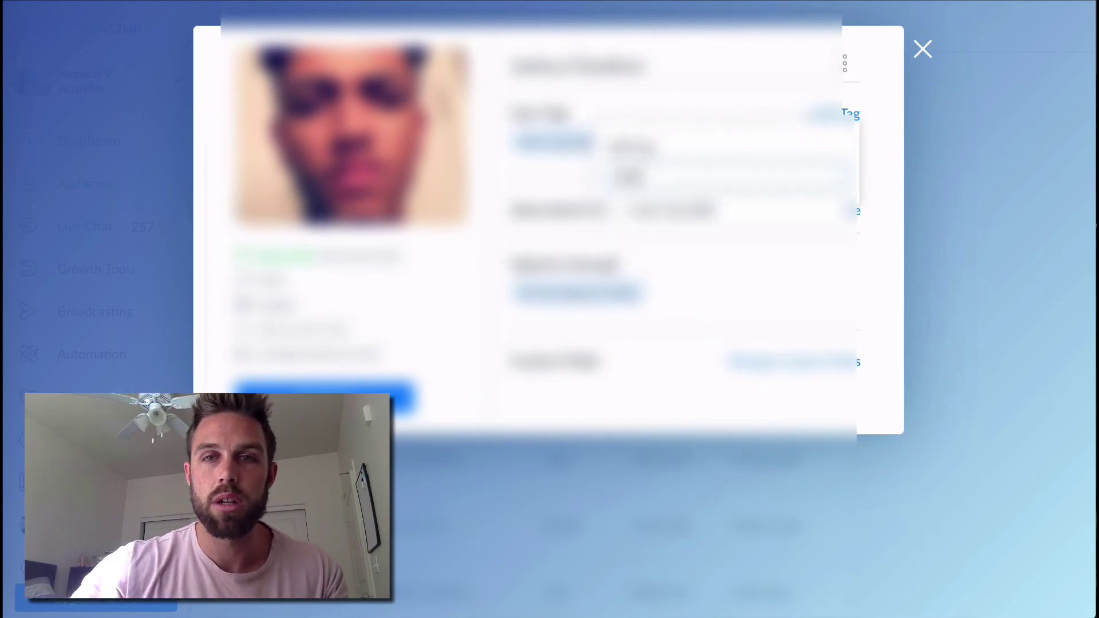
pyautogui.write('ive lead')
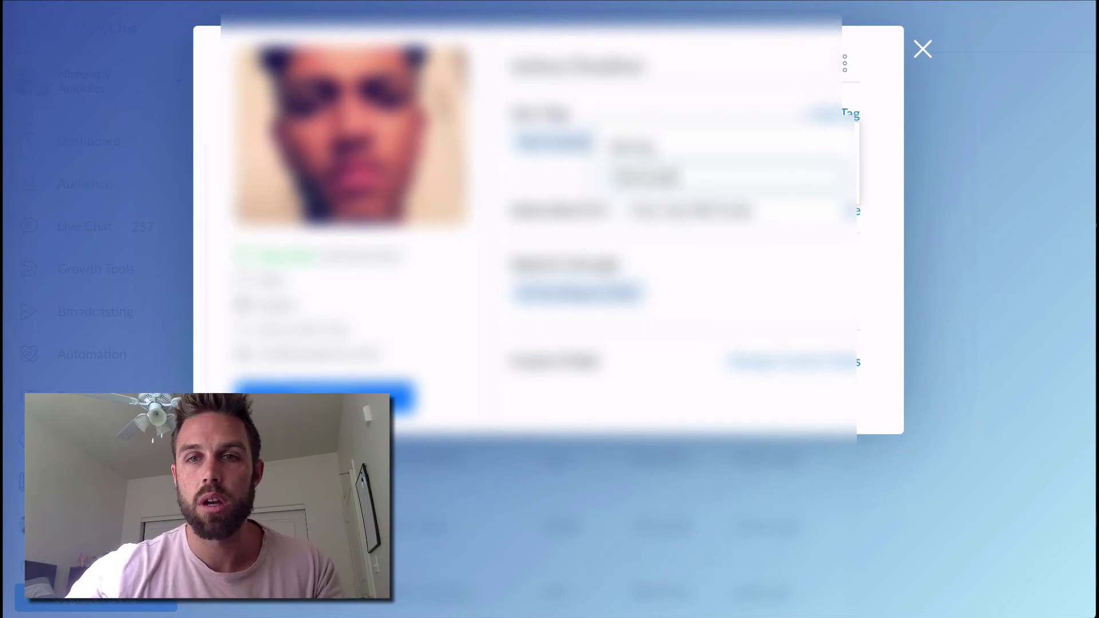
pyautogui.press('Return')
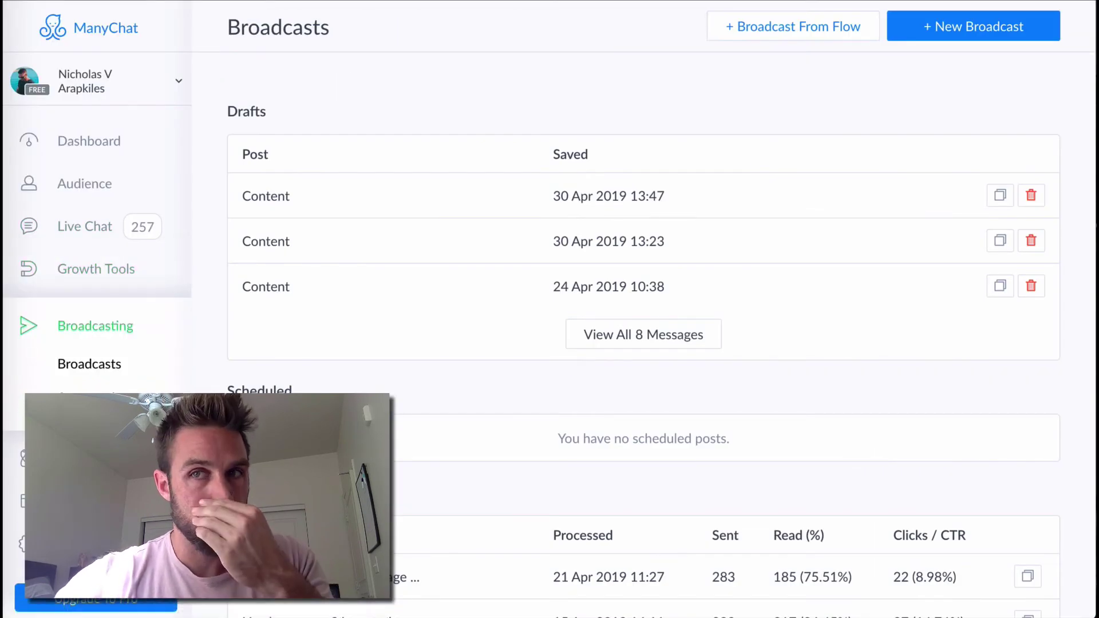
# Start a new broadcast targeting subscribers who opted in through IG Free Report IG Bio.
pyautogui.click(948, 26)
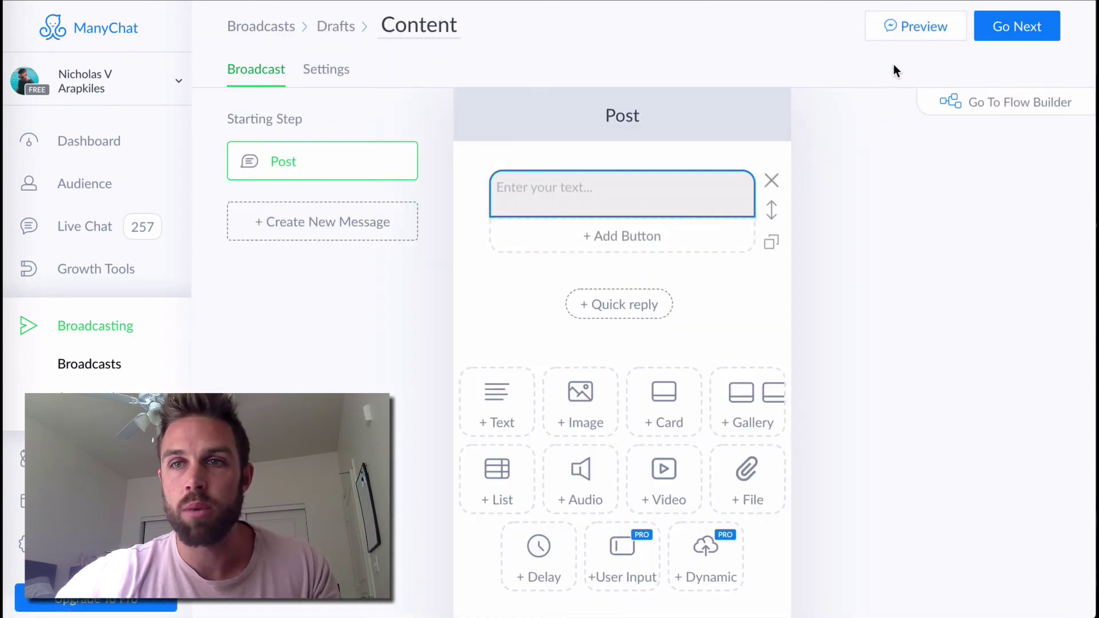
pyautogui.click(1006, 30)
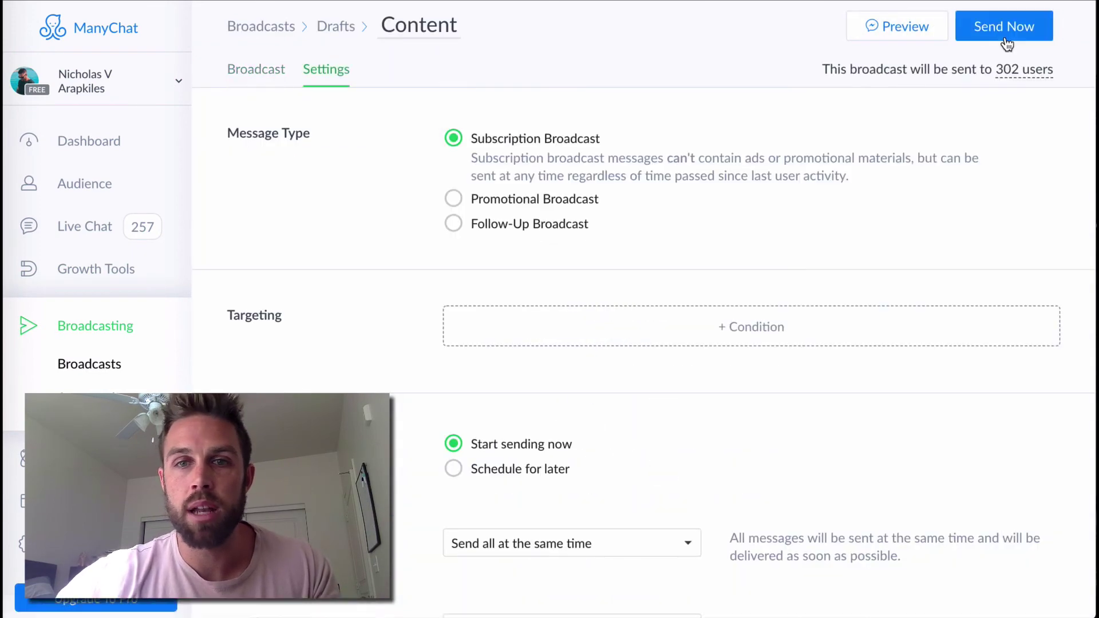
pyautogui.click(726, 336)
pyautogui.click(517, 59)
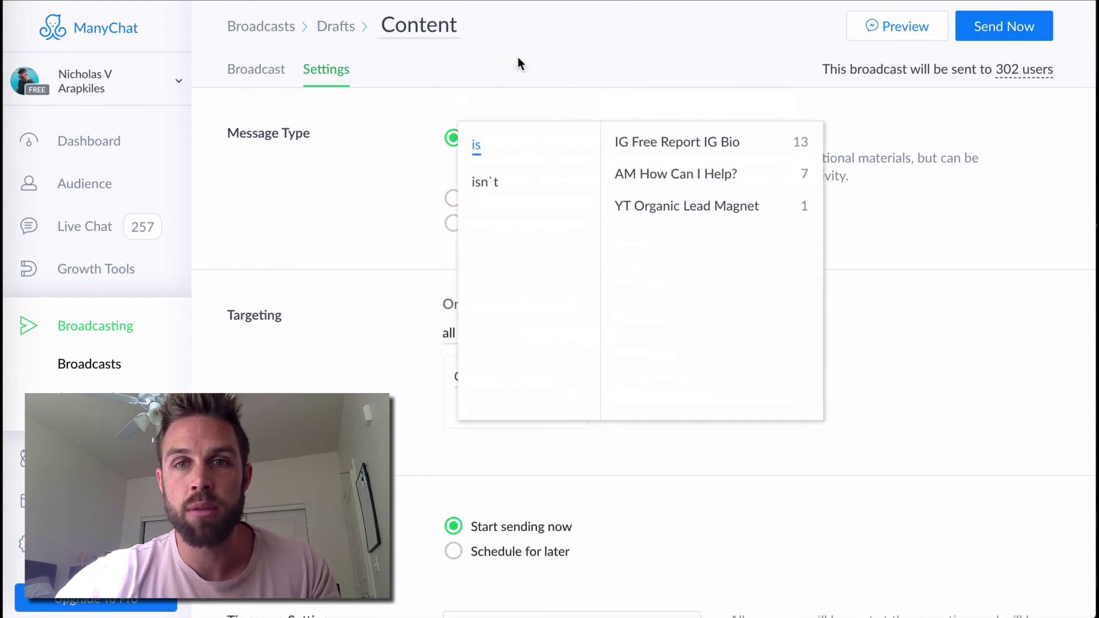
pyautogui.click(723, 153)
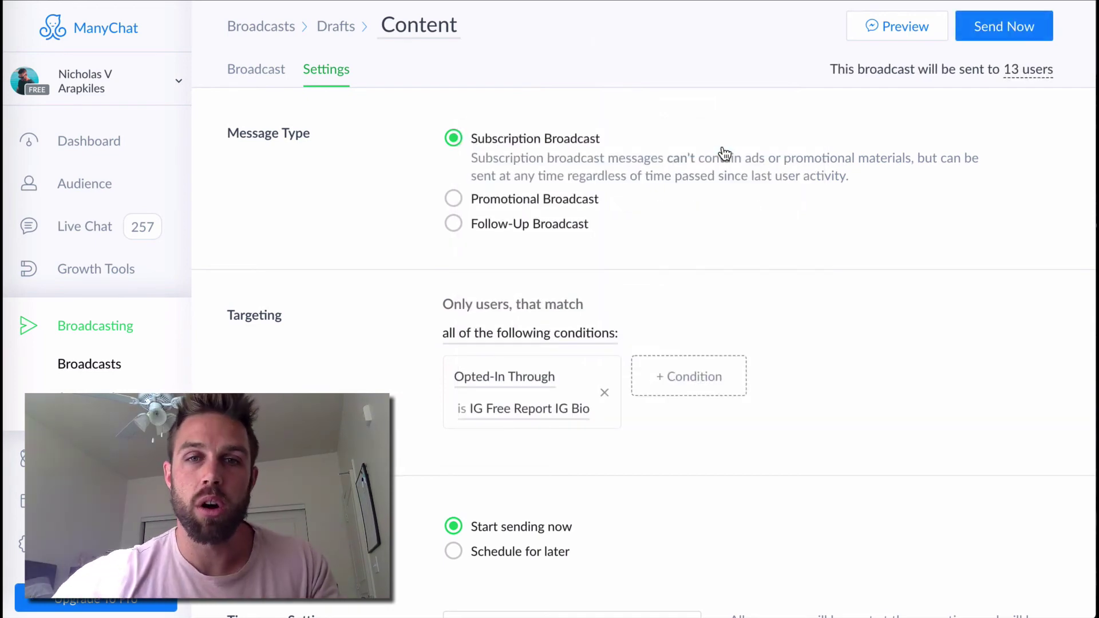
# Add a condition excluding subscribers tagged IGU Customer, leaving 12 recipients.
pyautogui.click(702, 384)
pyautogui.click(699, 76)
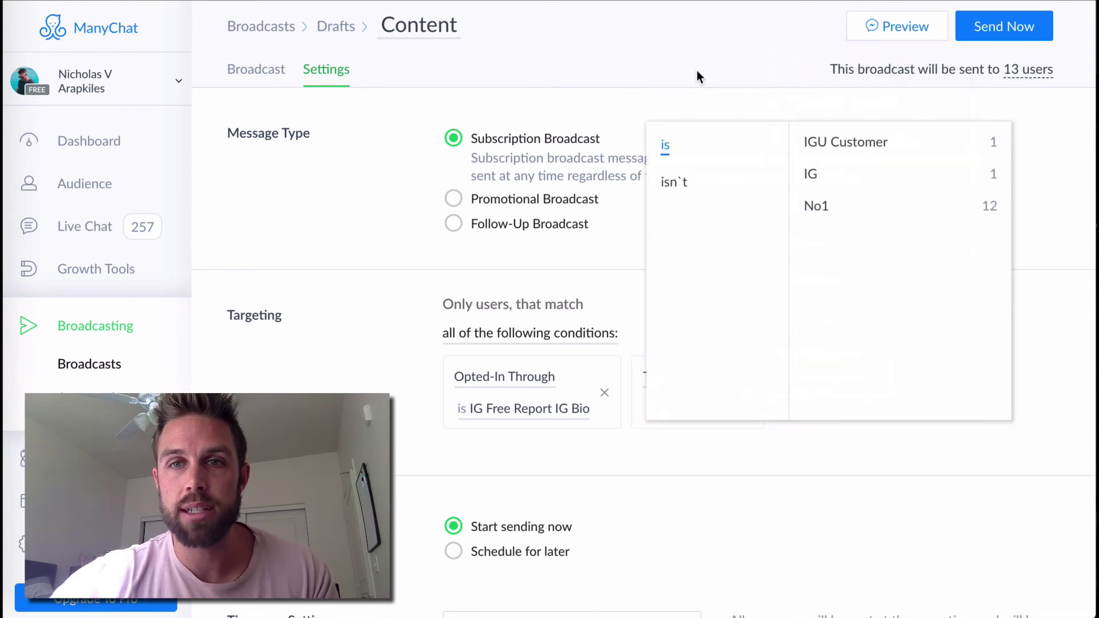
pyautogui.click(676, 188)
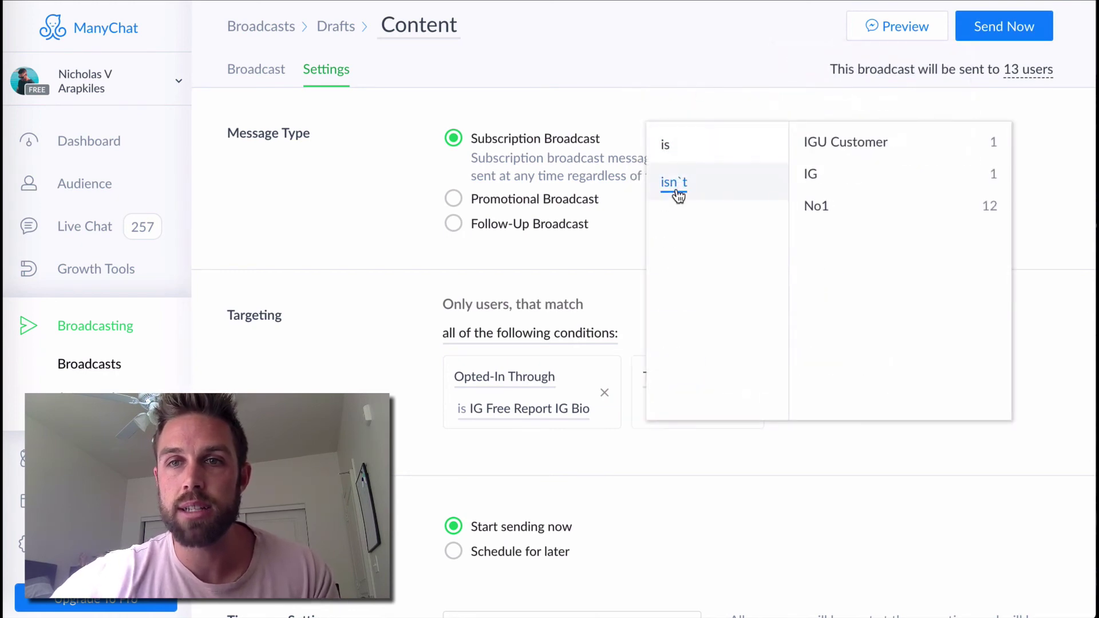
pyautogui.click(840, 151)
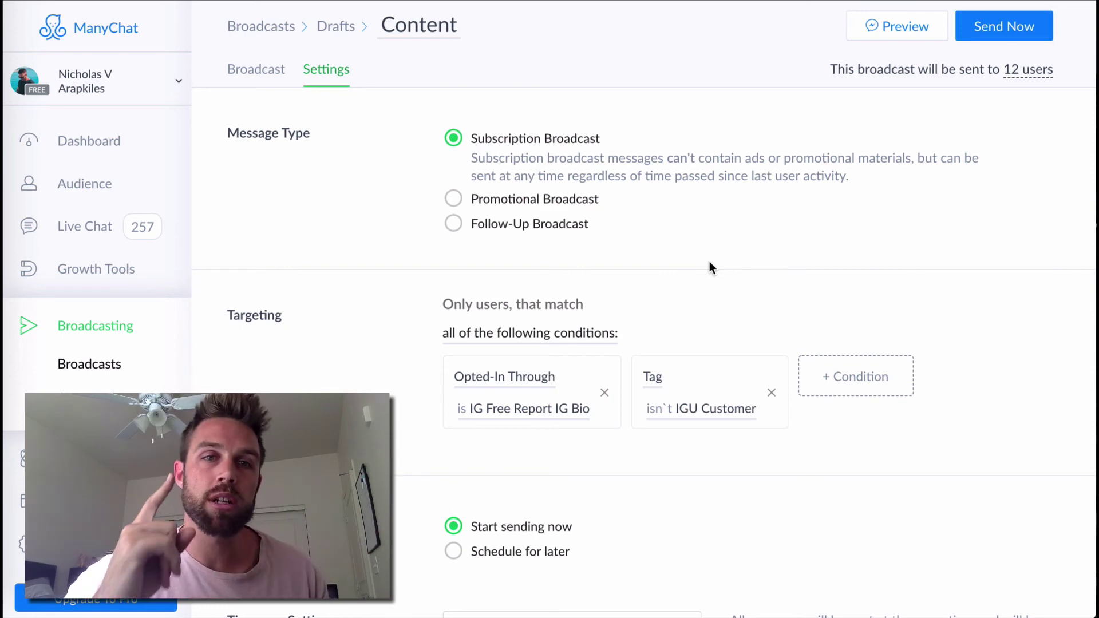
pyautogui.click(108, 276)
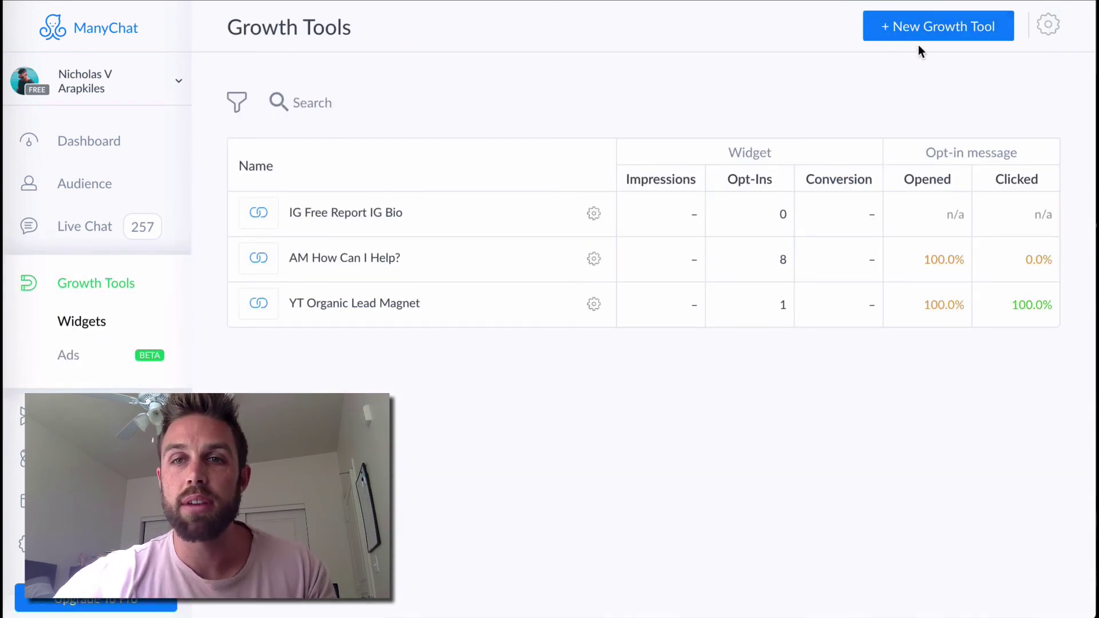
pyautogui.click(942, 38)
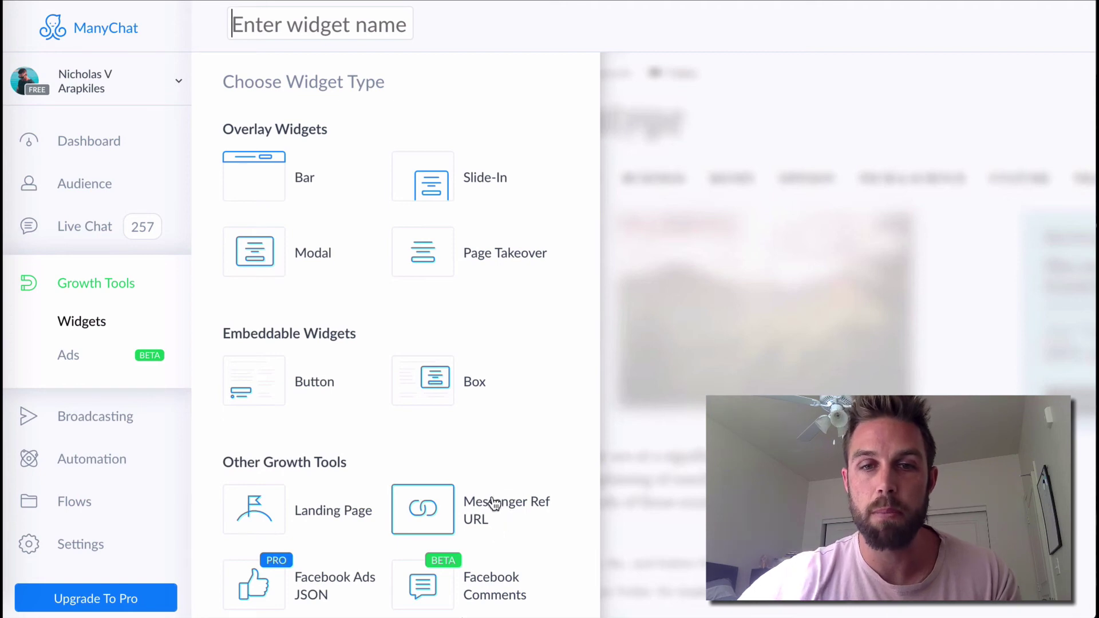
pyautogui.click(421, 509)
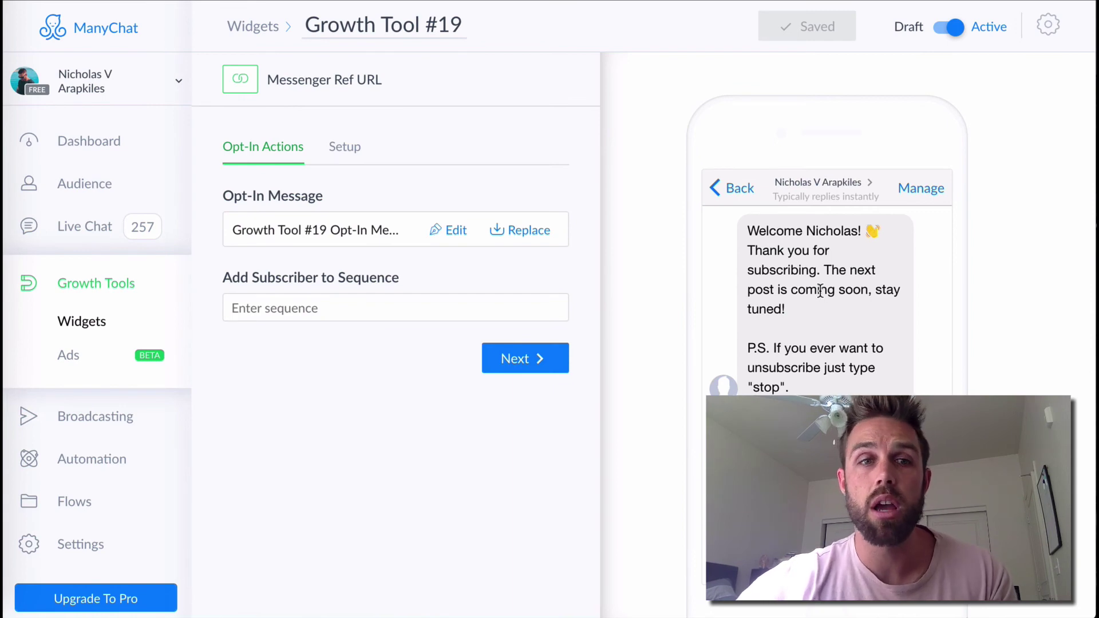
pyautogui.click(105, 289)
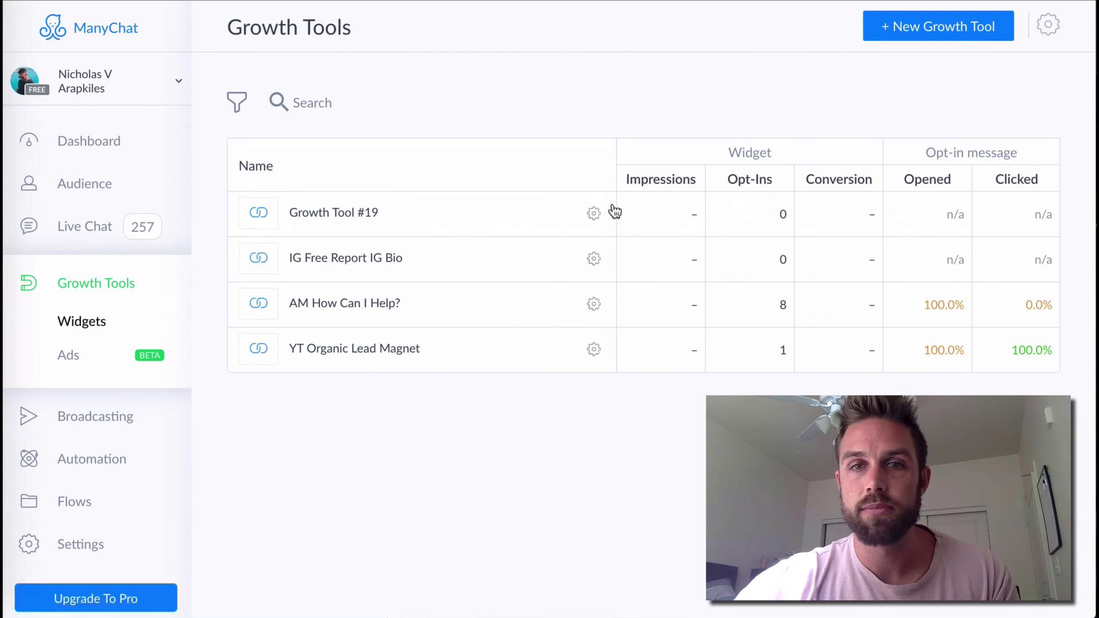
pyautogui.click(594, 214)
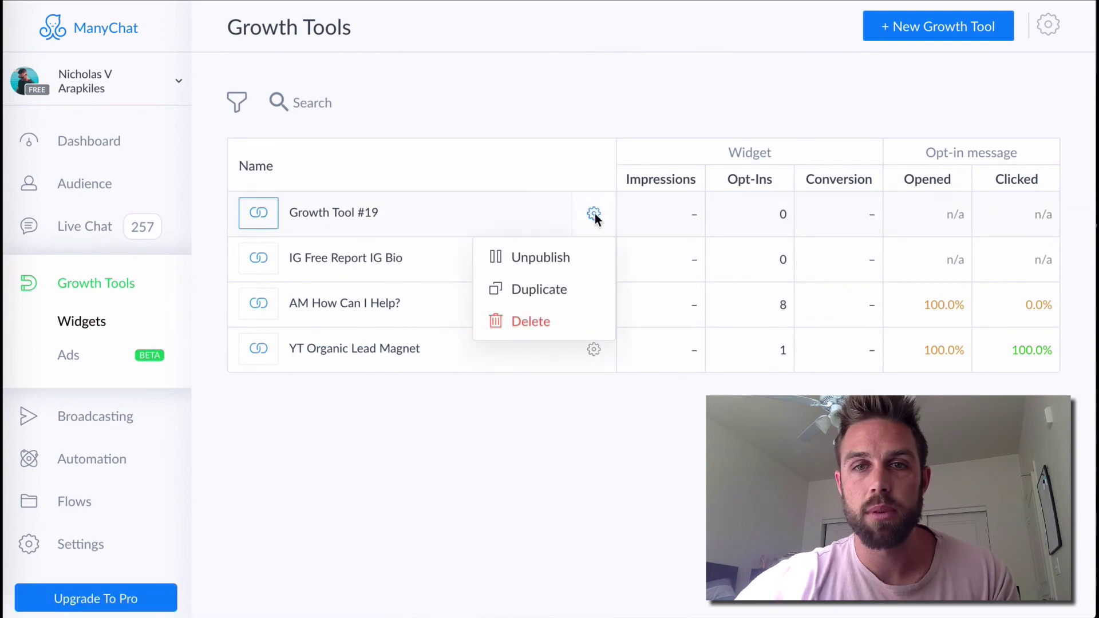
pyautogui.click(532, 323)
# Confirm deleting Growth Tool #19 and browse the widget types for a new growth tool.
pyautogui.click(703, 104)
pyautogui.click(922, 27)
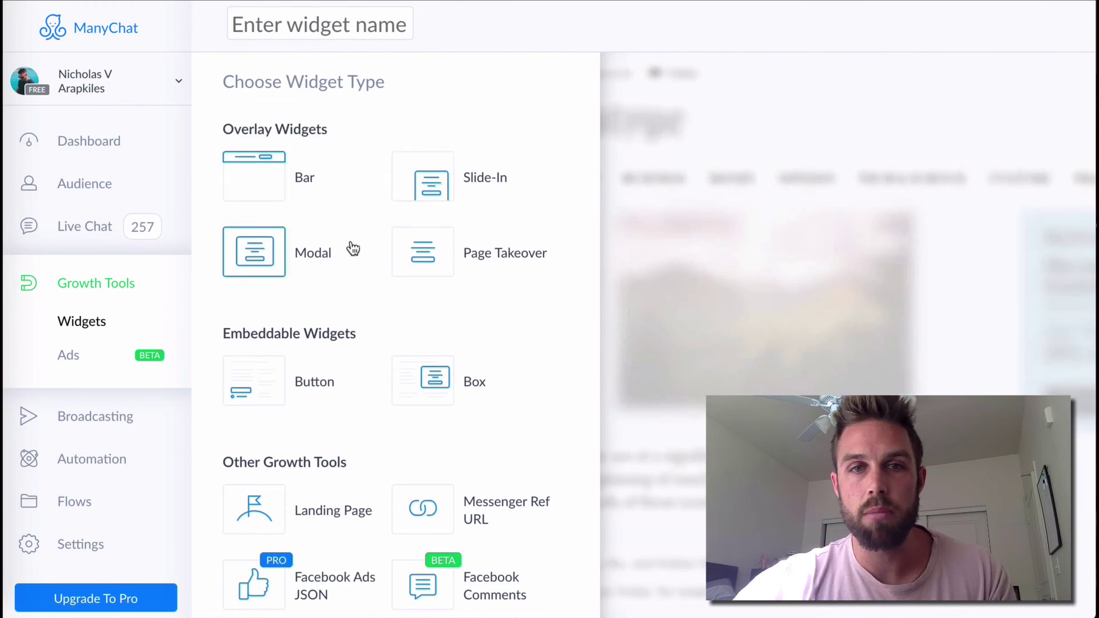
pyautogui.scroll(-2, 517, 280)
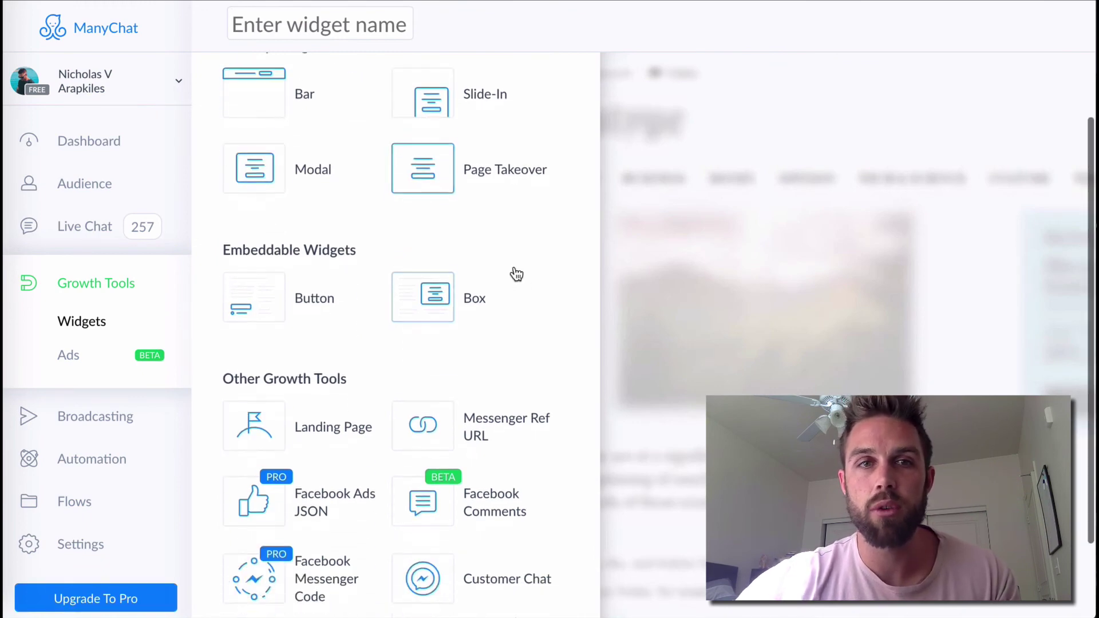
pyautogui.scroll(2, 515, 273)
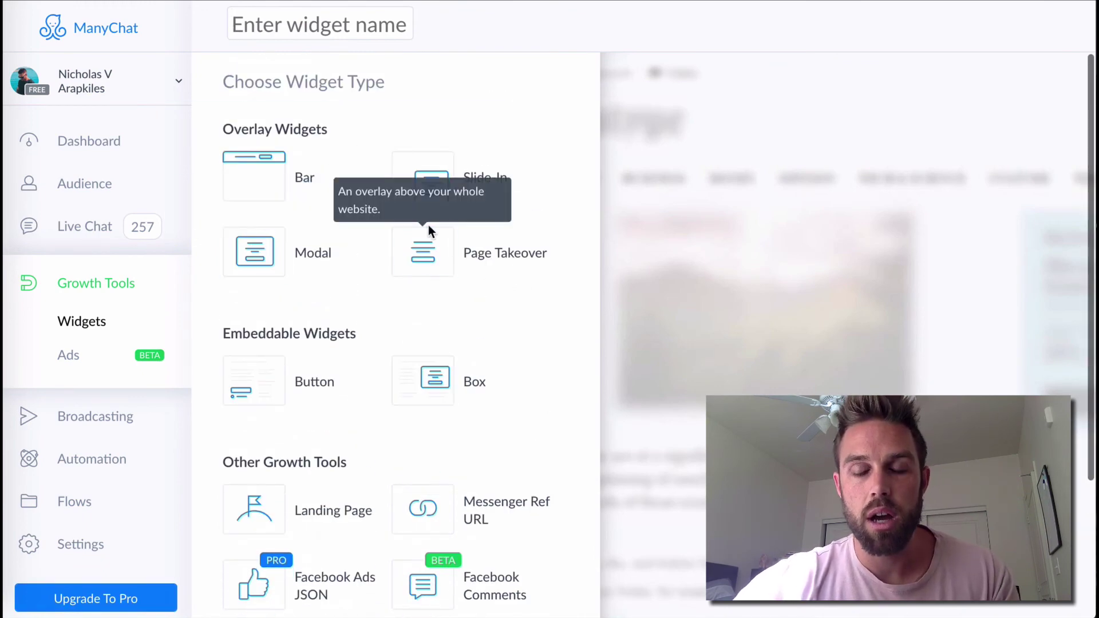
pyautogui.scroll(-3, 401, 241)
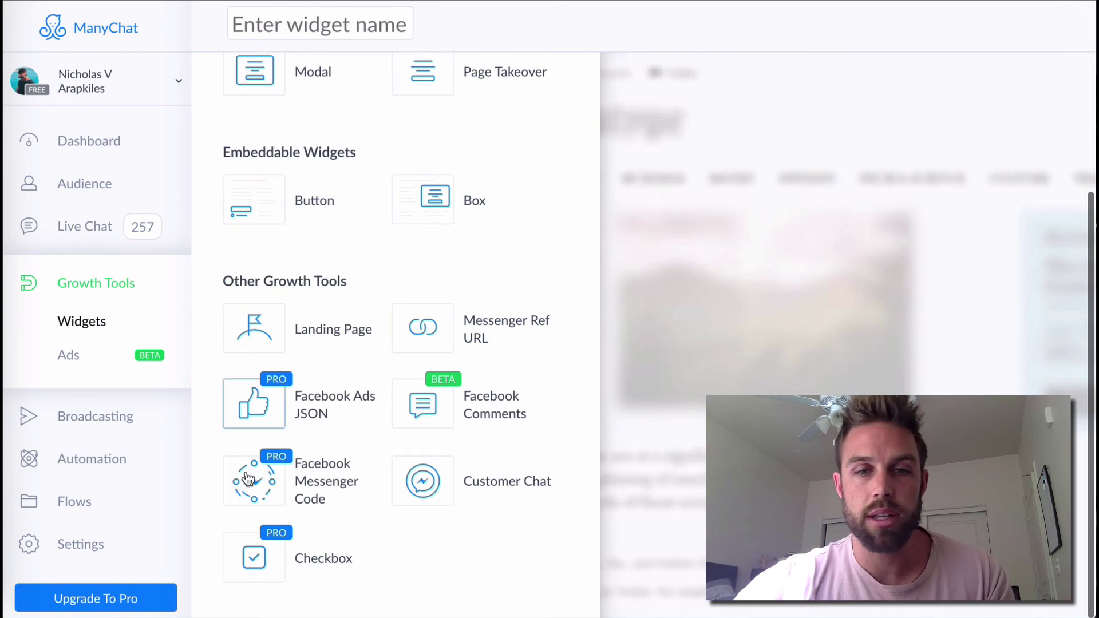
pyautogui.scroll(3, 483, 372)
pyautogui.scroll(-2, 484, 374)
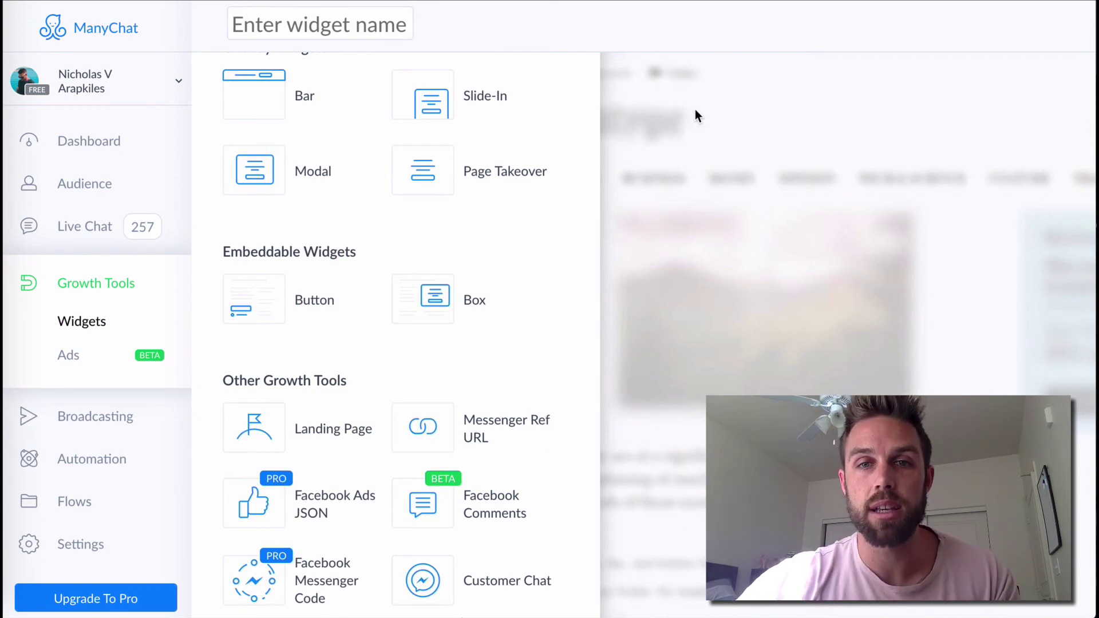
# Open the IG Free Report IG Bio widget's Setup showing its Messenger Ref URL (ref=w5825412).
pyautogui.click(81, 325)
pyautogui.click(593, 214)
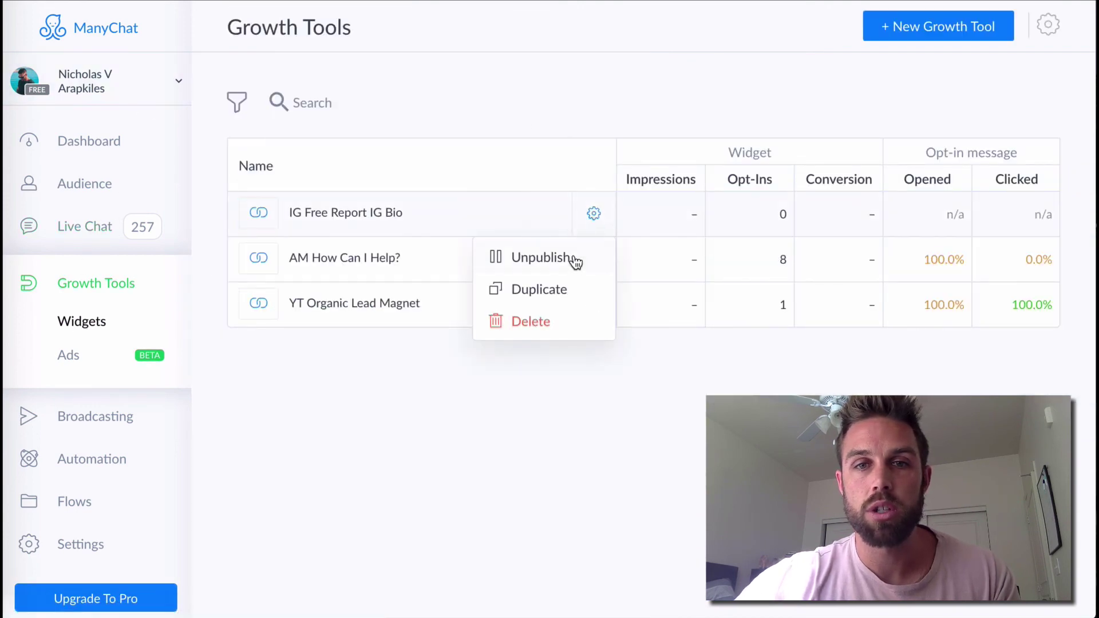
pyautogui.click(372, 211)
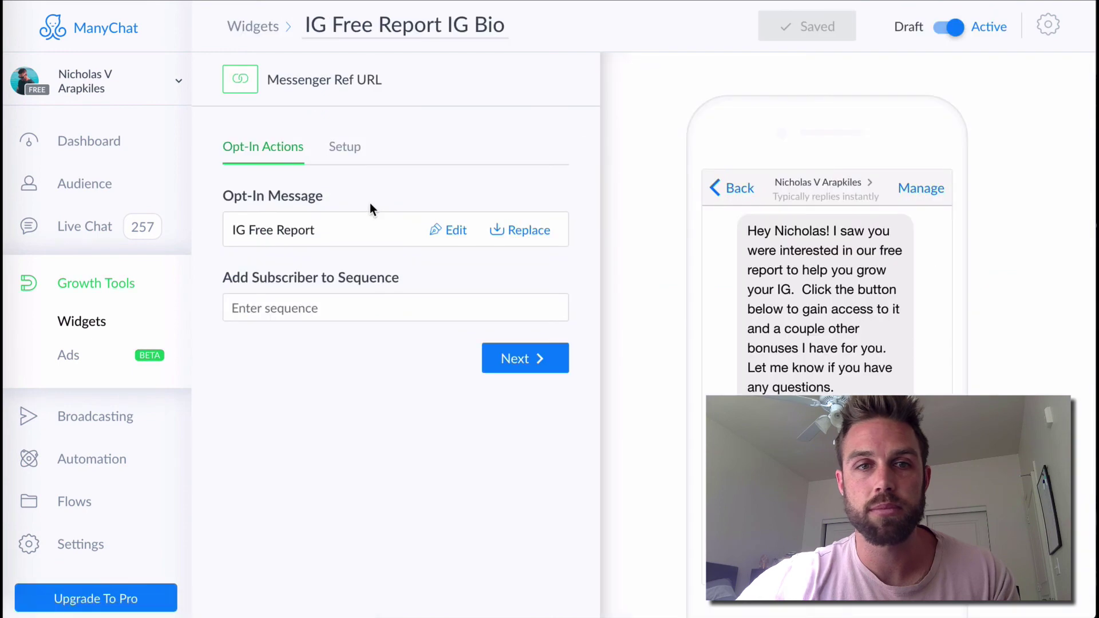
pyautogui.click(348, 151)
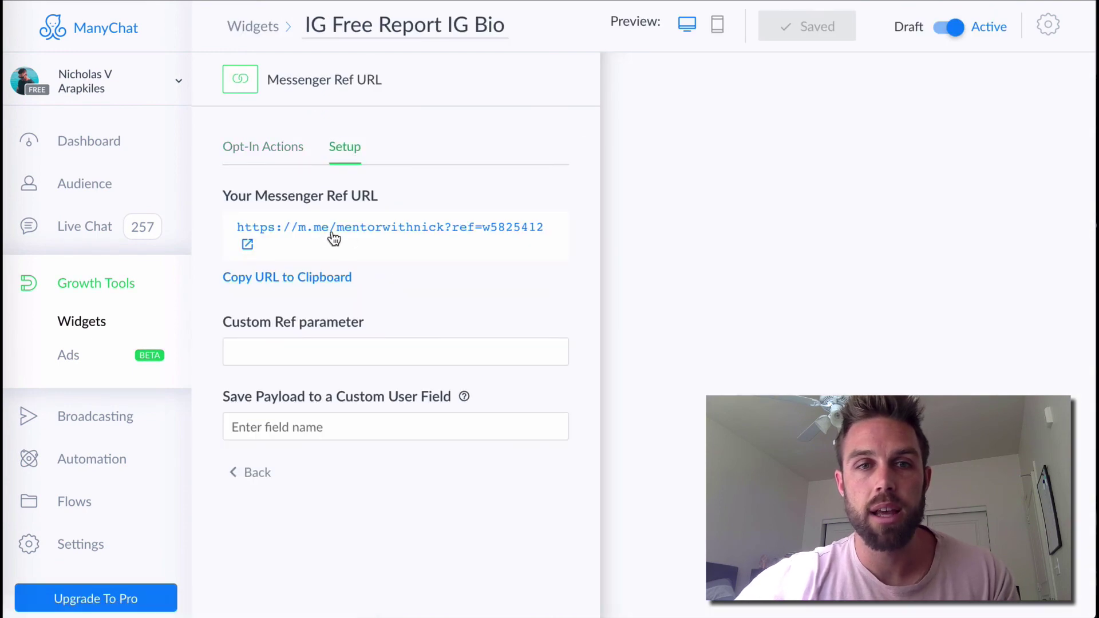